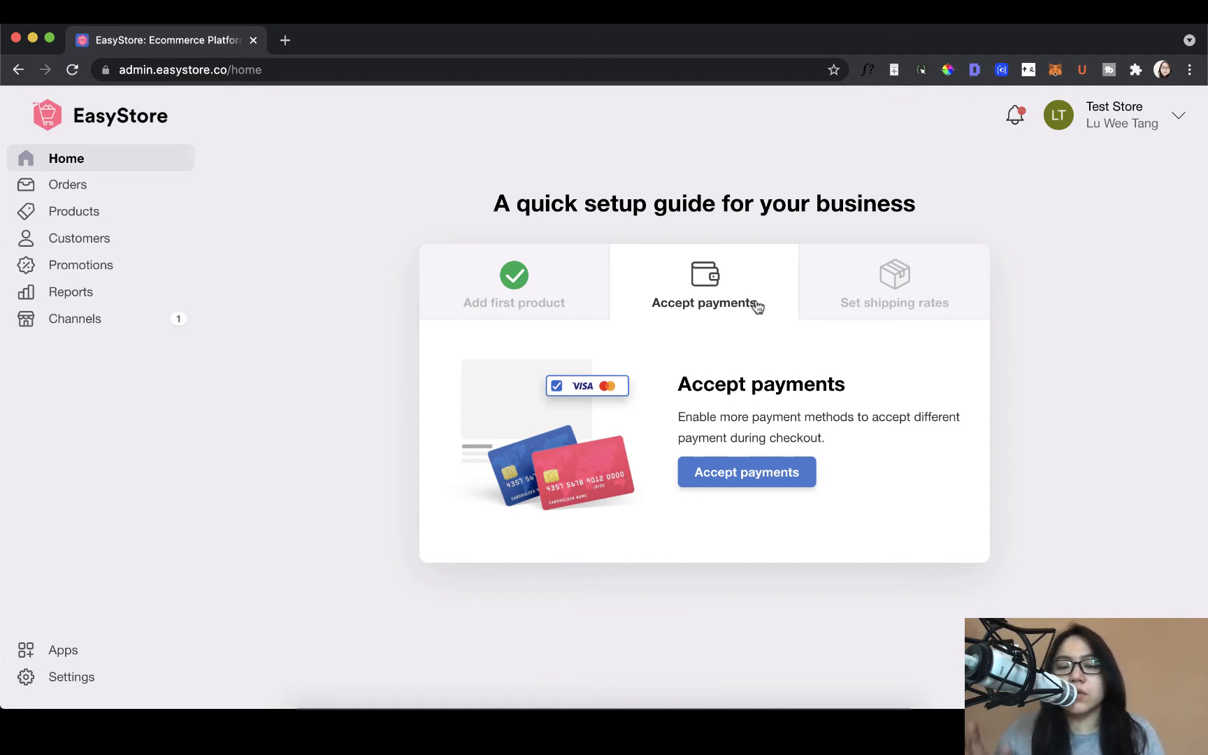
Step: Open the store's Shippings settings to manage the shipping zones and rates
{"action": "left_click", "coordinate": [800, 301]}
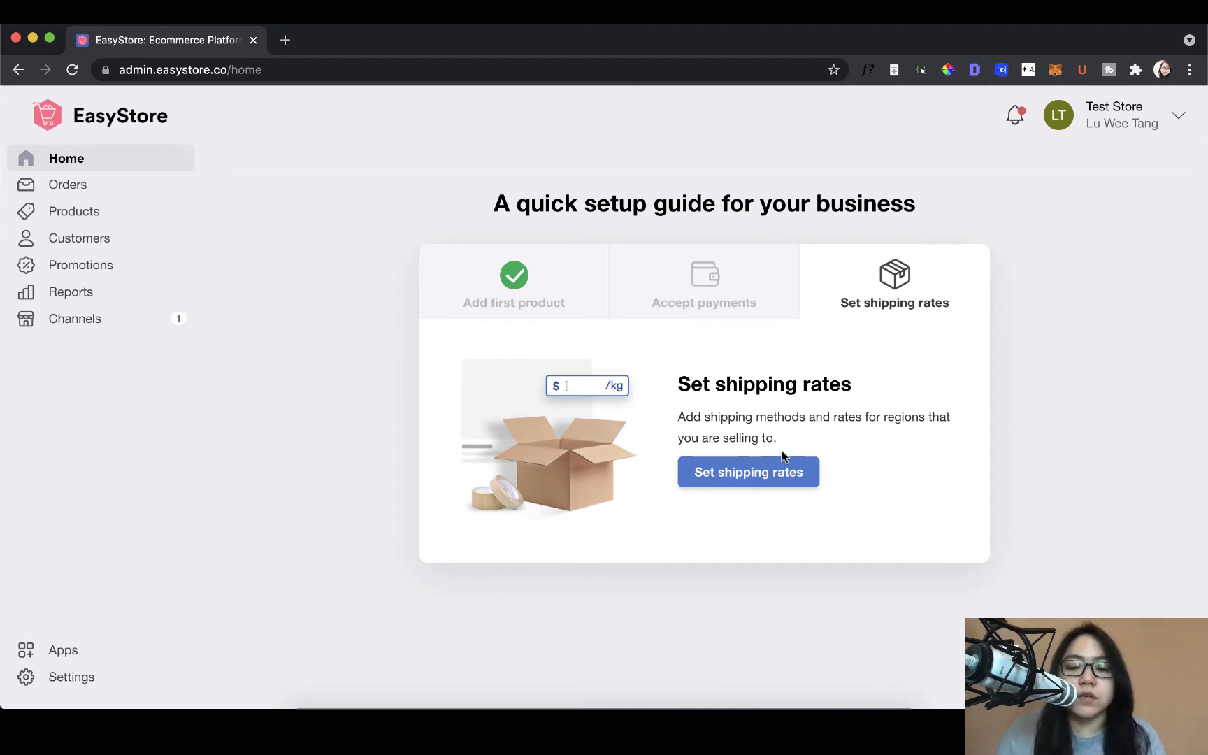
{"action": "left_click", "coordinate": [786, 474]}
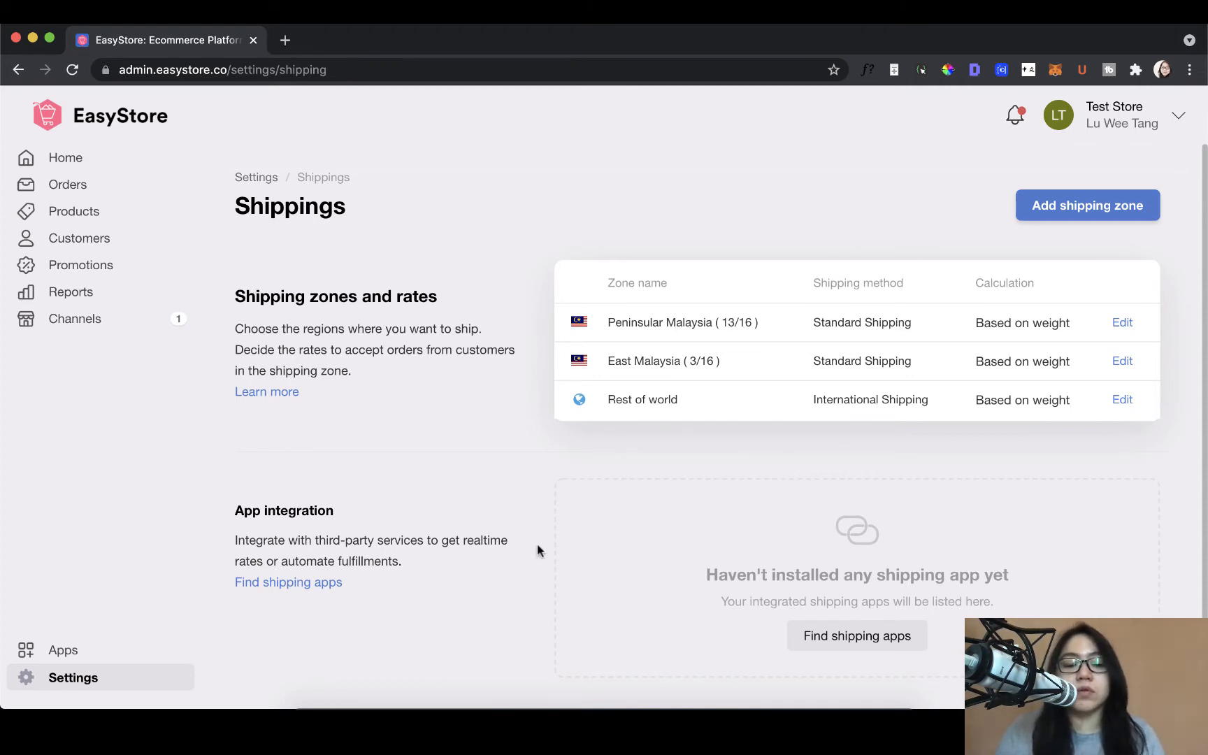
{"action": "left_click", "coordinate": [130, 686]}
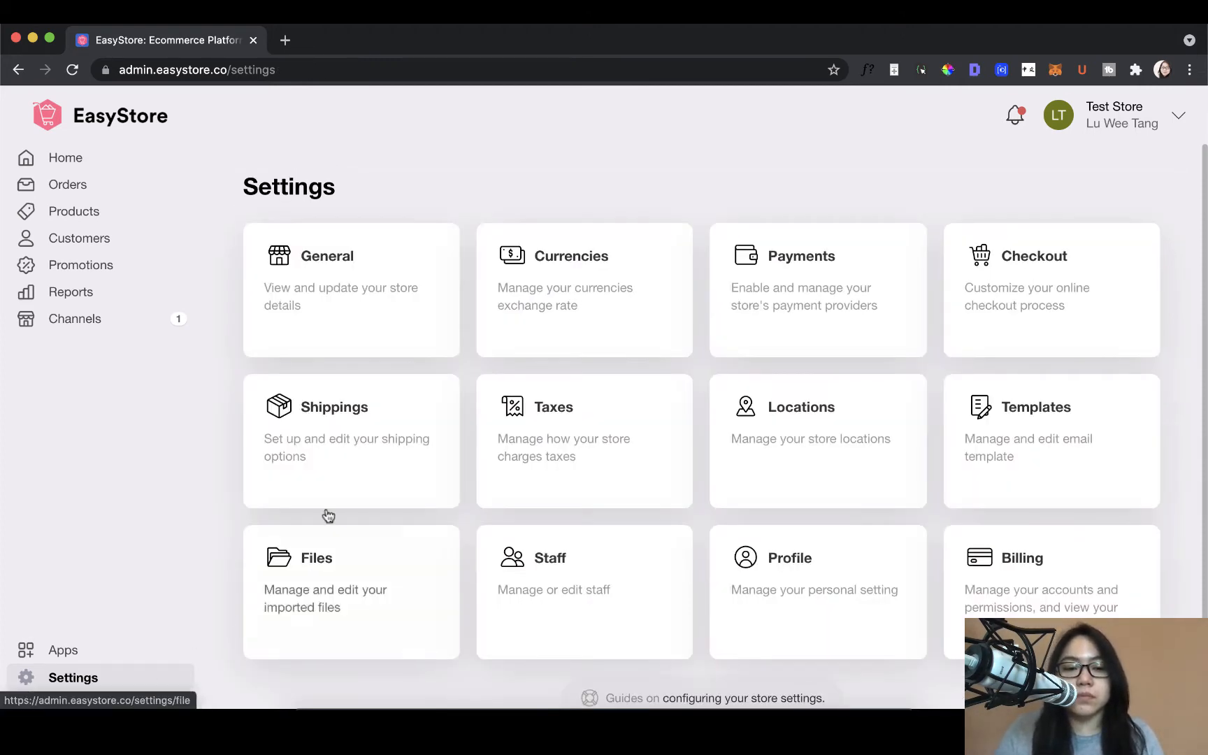
{"action": "left_click", "coordinate": [356, 445]}
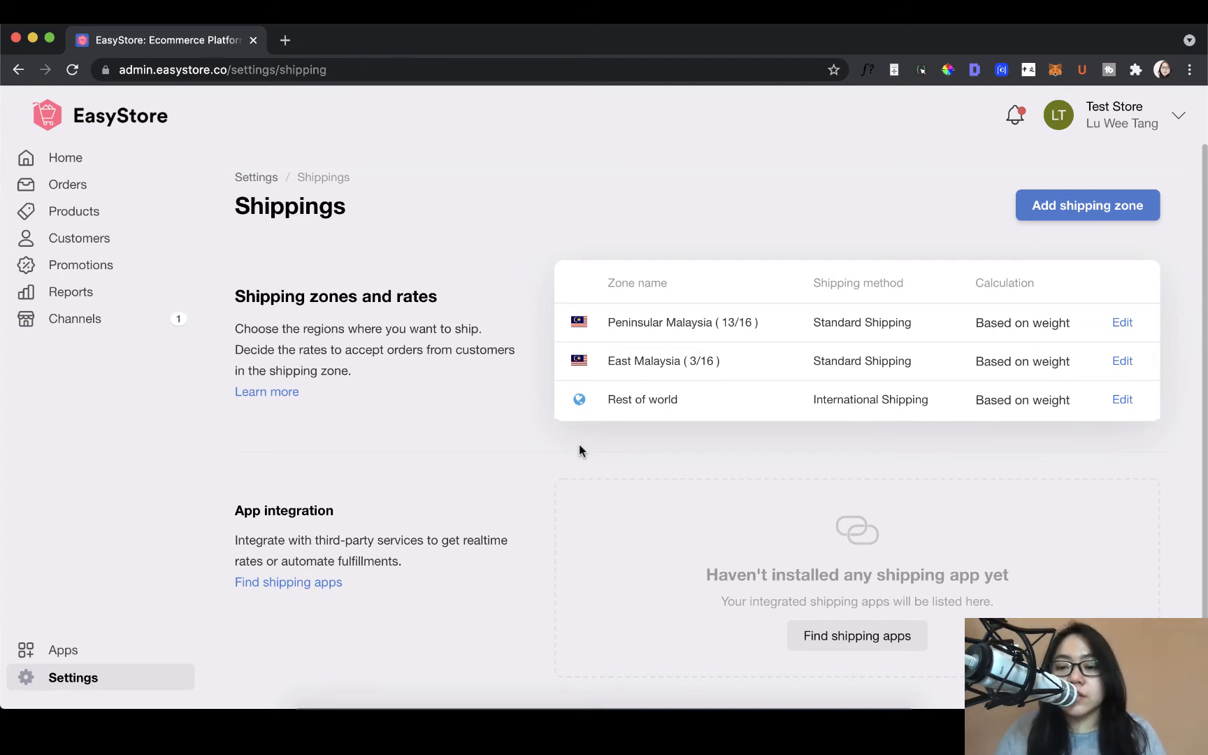
Step: Delete the Rest of world shipping zone and confirm its removal
{"action": "left_click", "coordinate": [1122, 400]}
{"action": "scroll", "coordinate": [1114, 402], "scroll_direction": "down", "scroll_amount": 3}
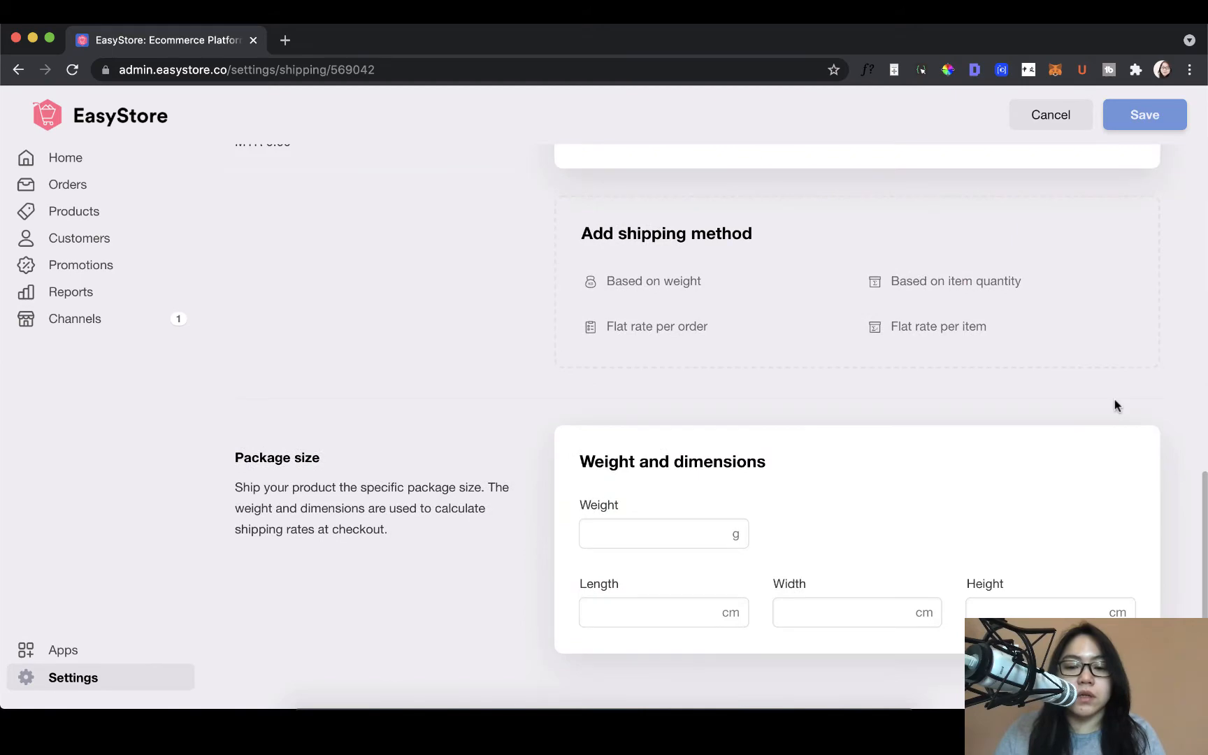
{"action": "scroll", "coordinate": [1115, 404], "scroll_direction": "up", "scroll_amount": 15}
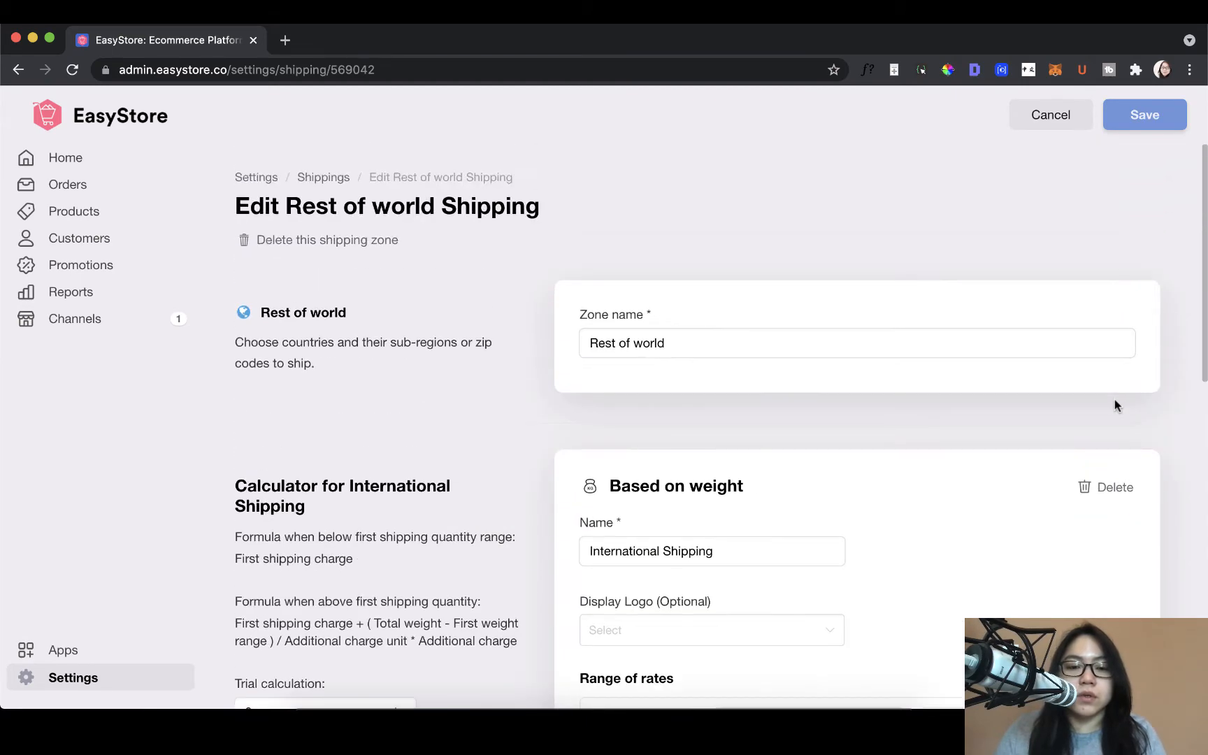
{"action": "left_click", "coordinate": [356, 243]}
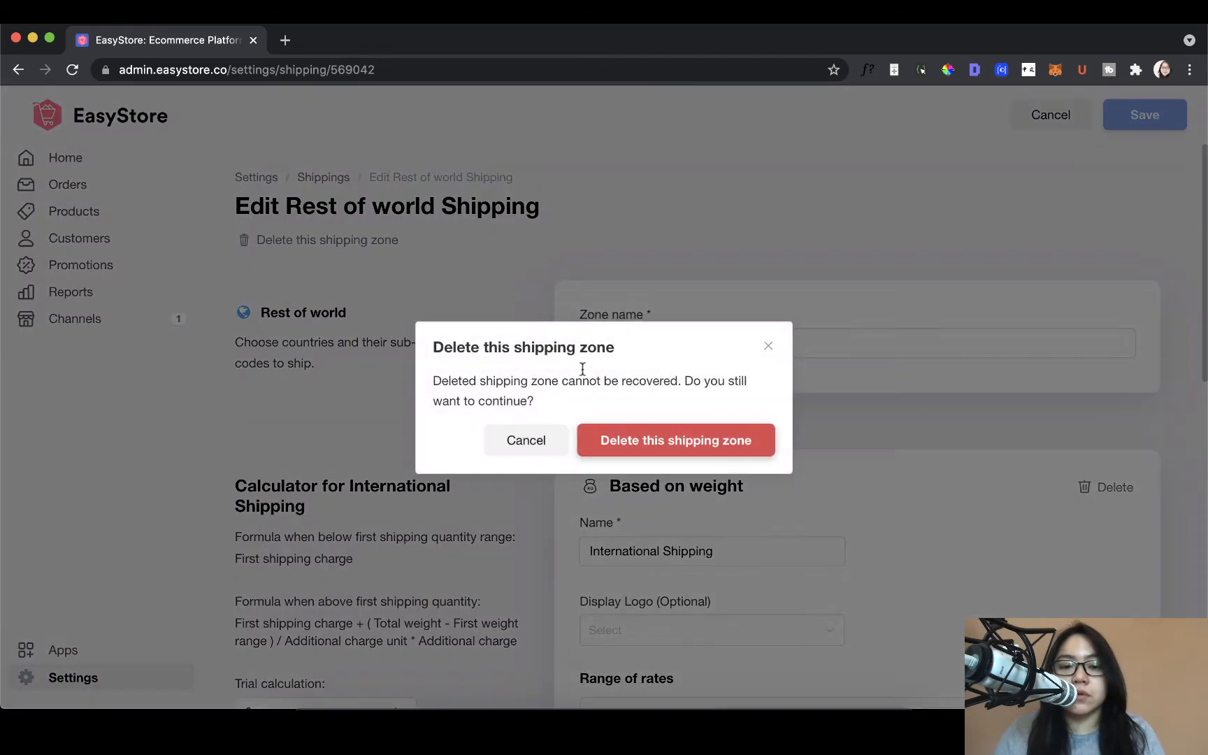
{"action": "left_click", "coordinate": [657, 432]}
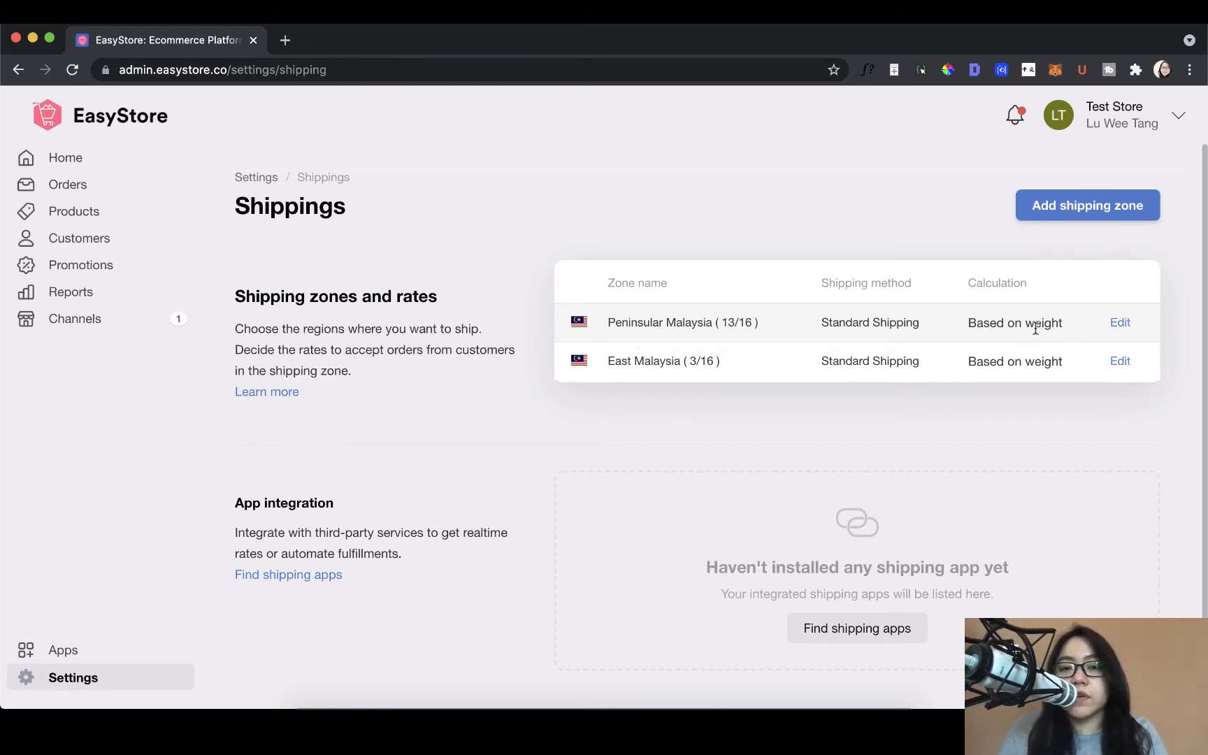
Step: Open the Peninsular Malaysia shipping zone for editing and review its sub-regions and weight-based Standard Shipping rates
{"action": "left_click", "coordinate": [1119, 323]}
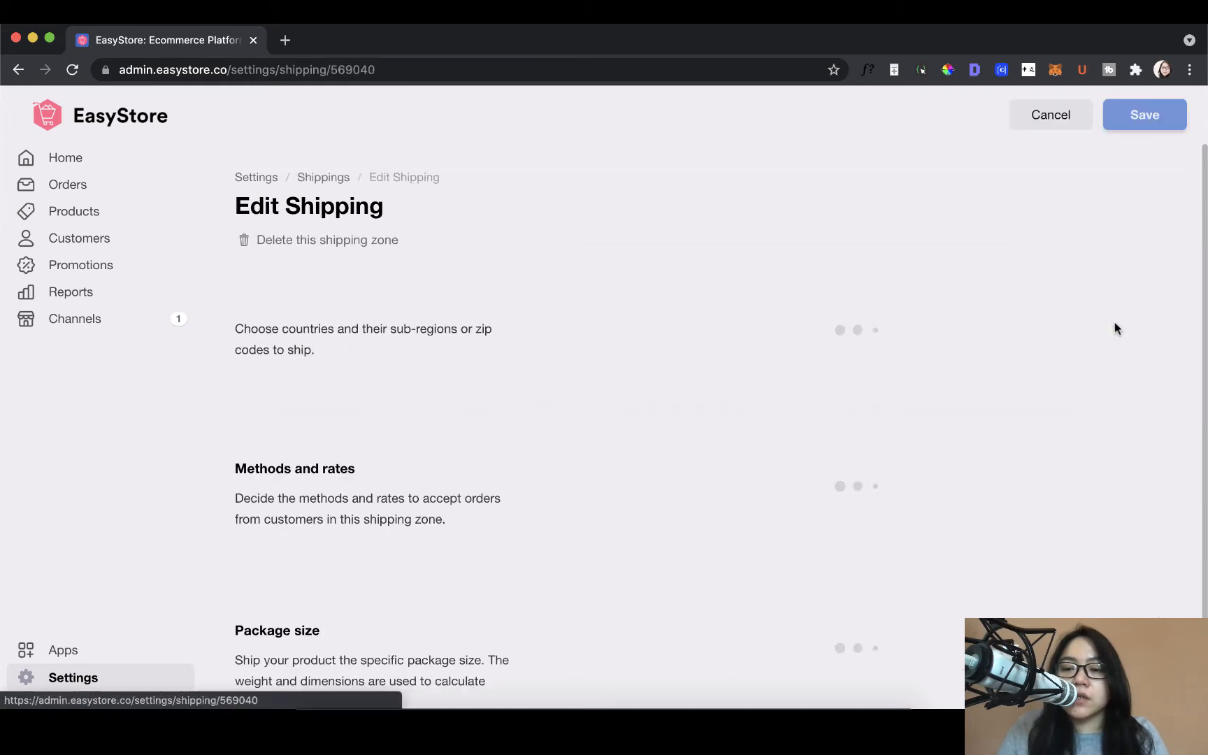
{"action": "scroll", "coordinate": [1045, 397], "scroll_direction": "down", "scroll_amount": 1}
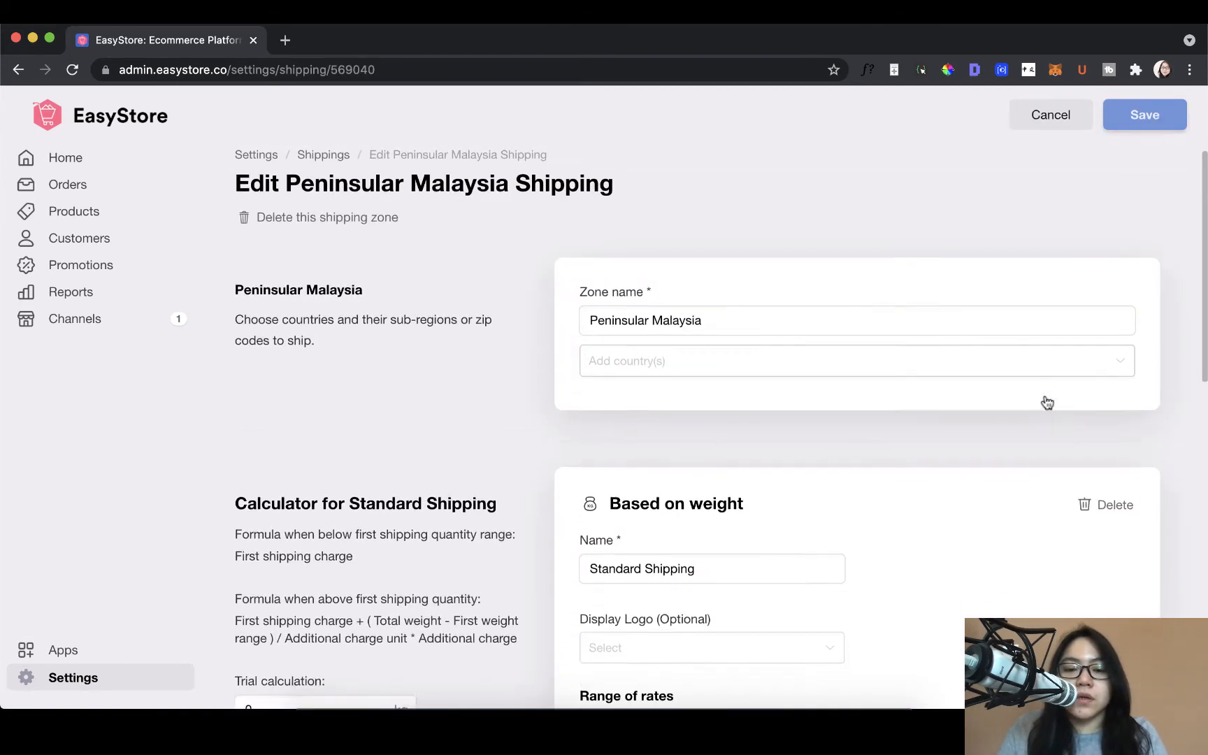
{"action": "scroll", "coordinate": [1045, 401], "scroll_direction": "down", "scroll_amount": 1}
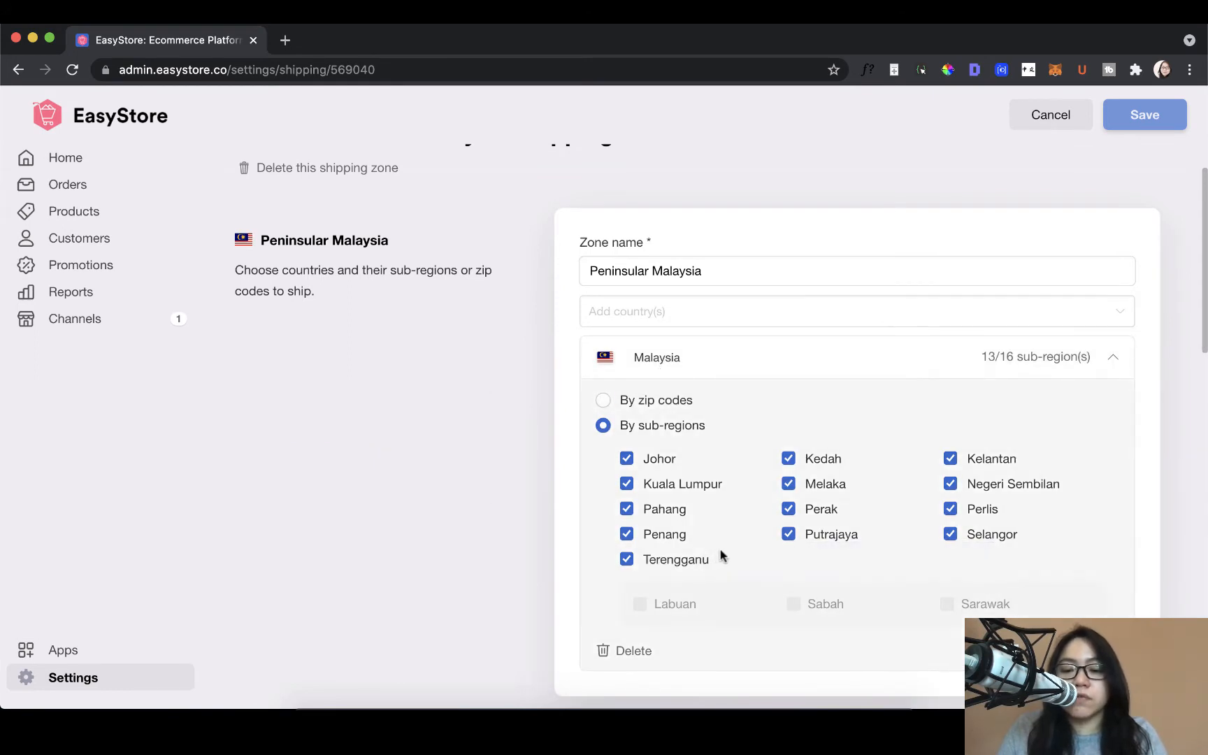
{"action": "scroll", "coordinate": [728, 547], "scroll_direction": "down", "scroll_amount": 3}
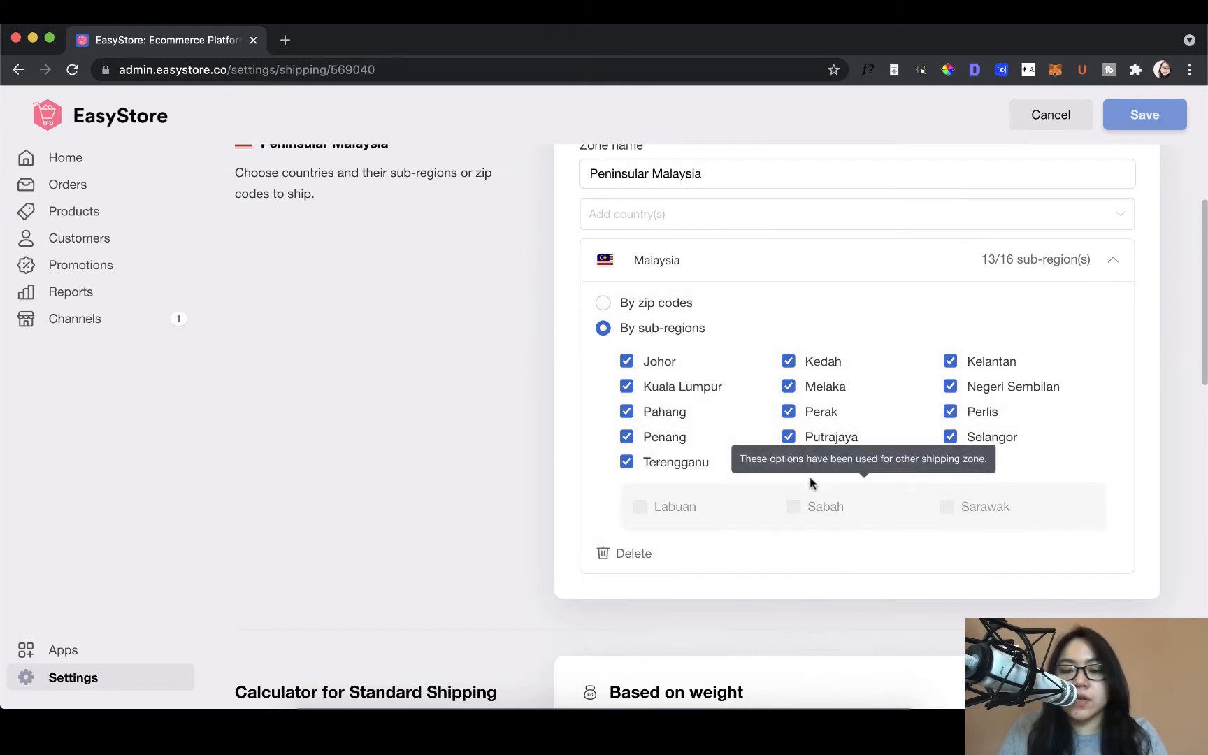
{"action": "scroll", "coordinate": [762, 495], "scroll_direction": "down", "scroll_amount": 5}
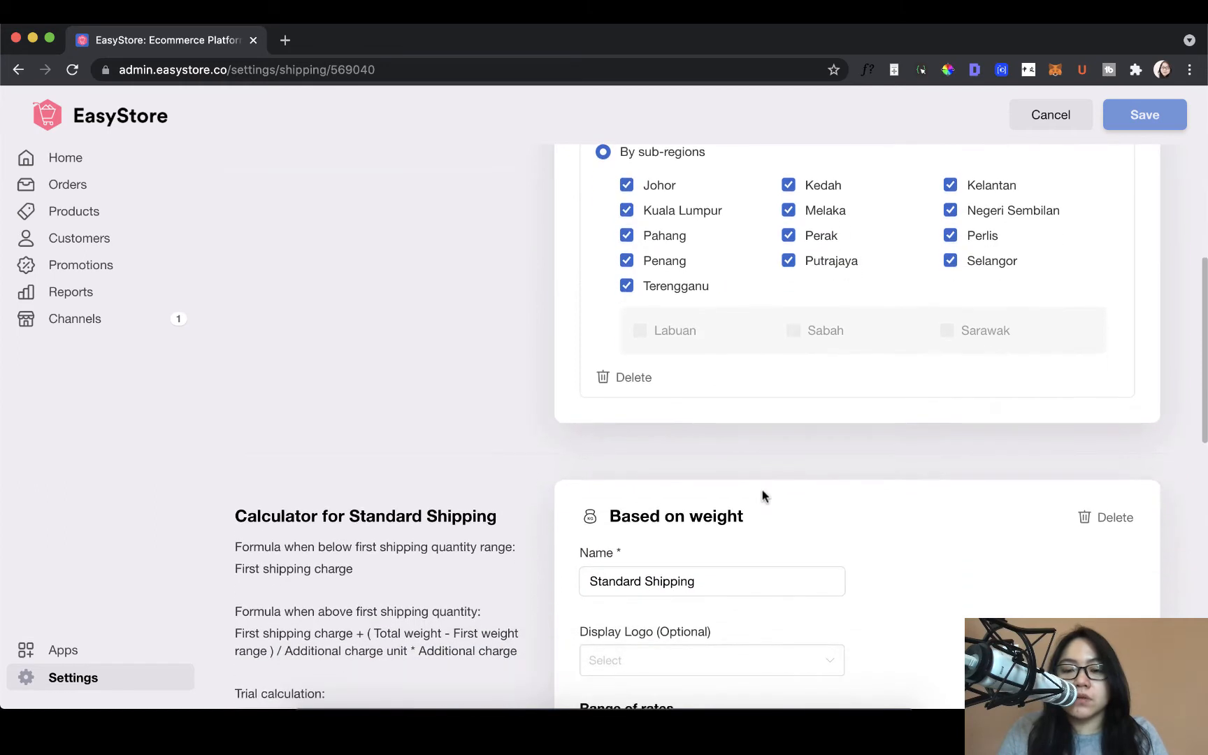
{"action": "scroll", "coordinate": [762, 495], "scroll_direction": "down", "scroll_amount": 2}
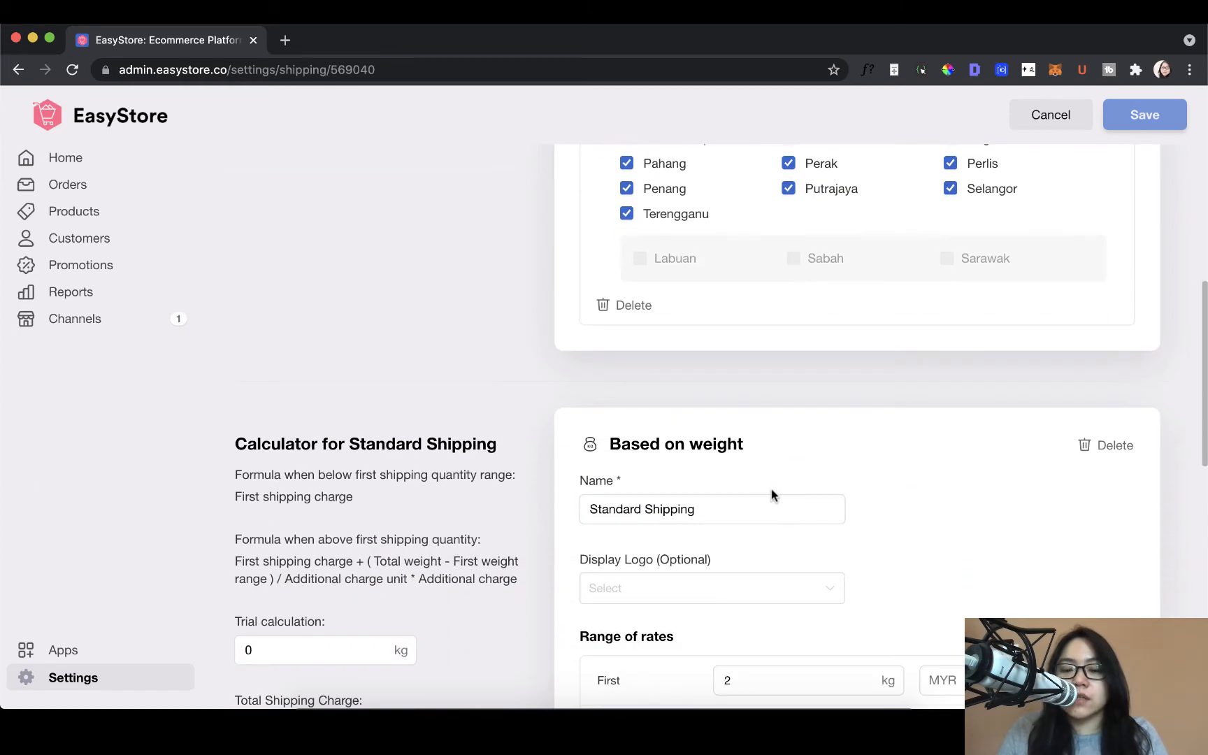
{"action": "scroll", "coordinate": [771, 491], "scroll_direction": "down", "scroll_amount": 4}
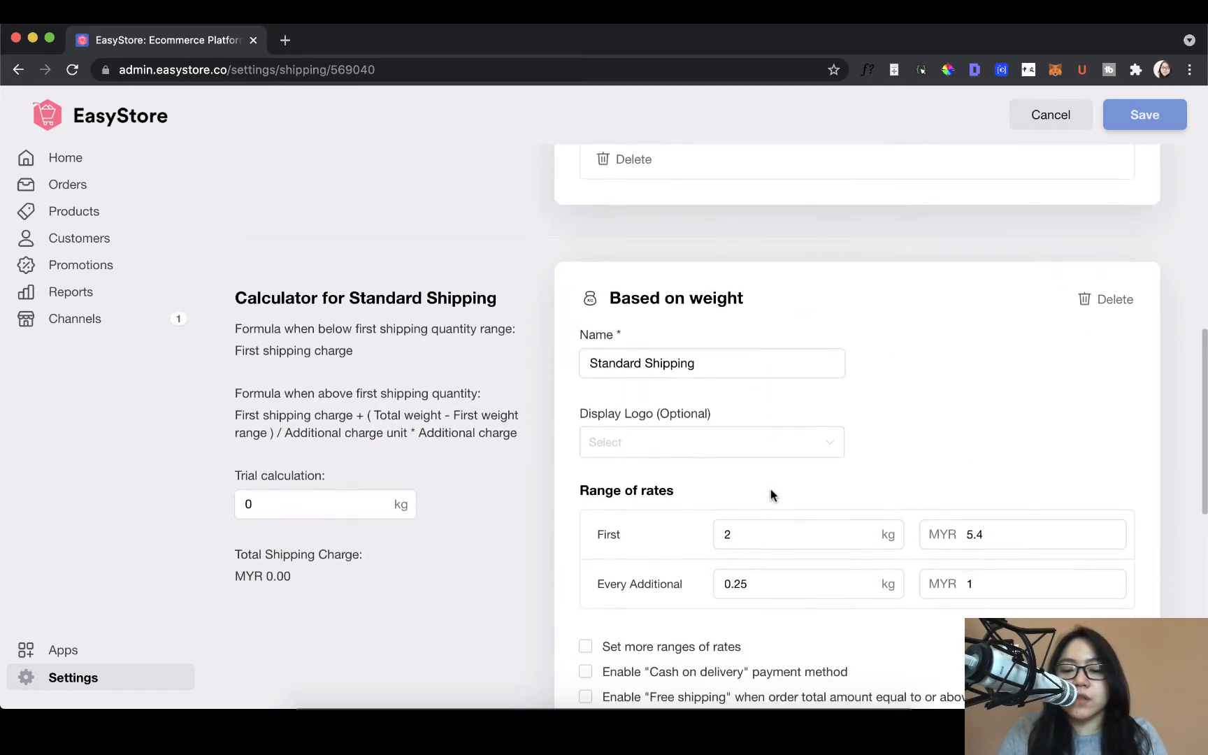
{"action": "scroll", "coordinate": [771, 495], "scroll_direction": "down", "scroll_amount": 1}
{"action": "scroll", "coordinate": [771, 489], "scroll_direction": "down", "scroll_amount": 2}
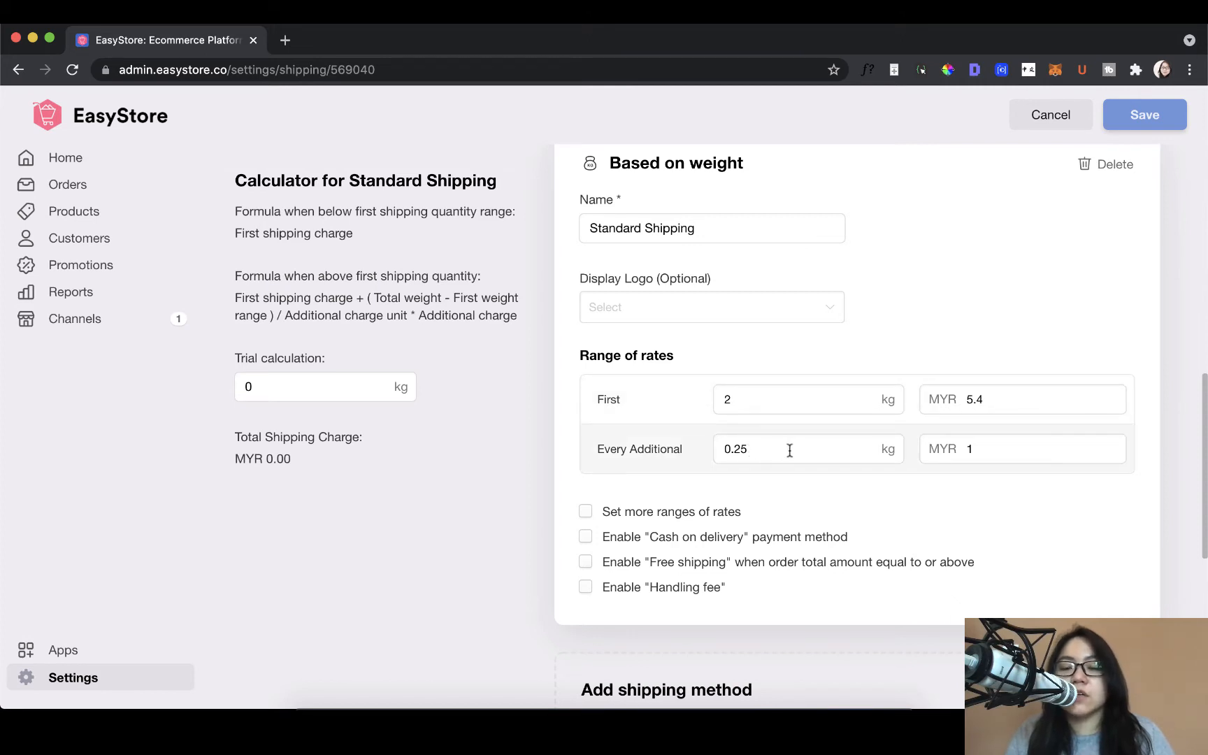
{"action": "scroll", "coordinate": [716, 463], "scroll_direction": "down", "scroll_amount": 1}
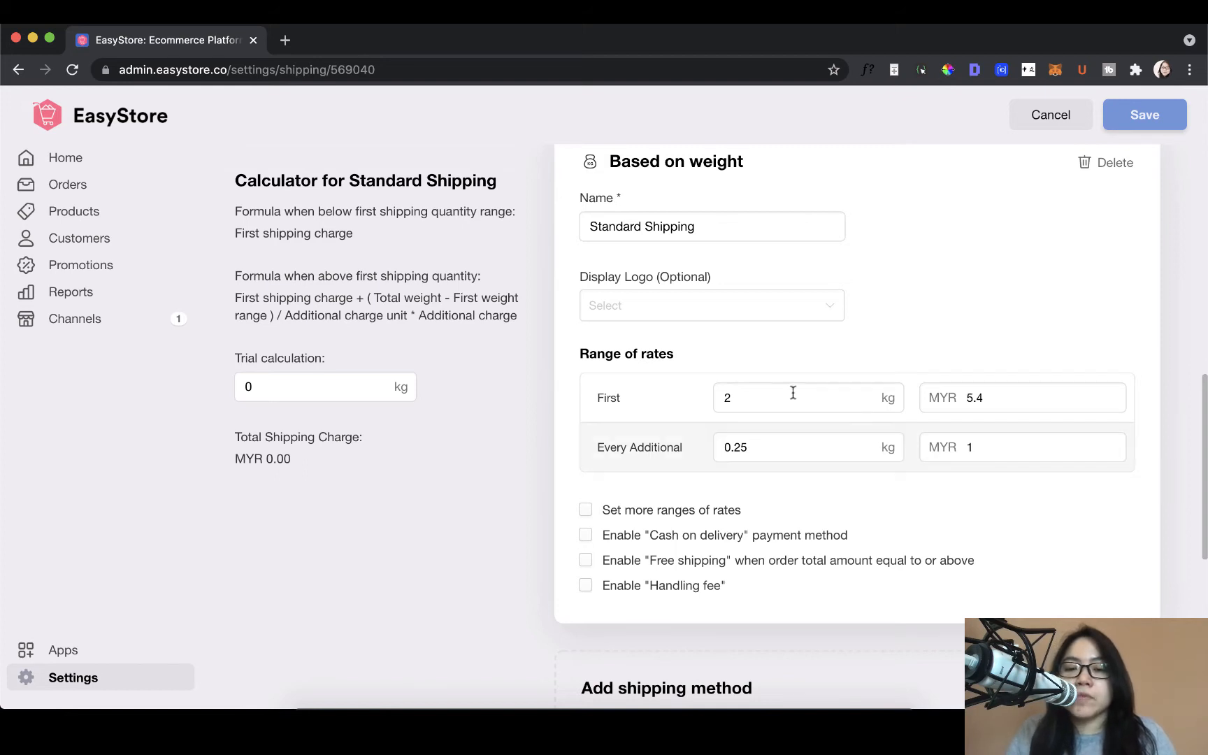
Step: Set the first weight range of Standard Shipping to 1 kg at MYR 5
{"action": "left_click", "coordinate": [763, 401]}
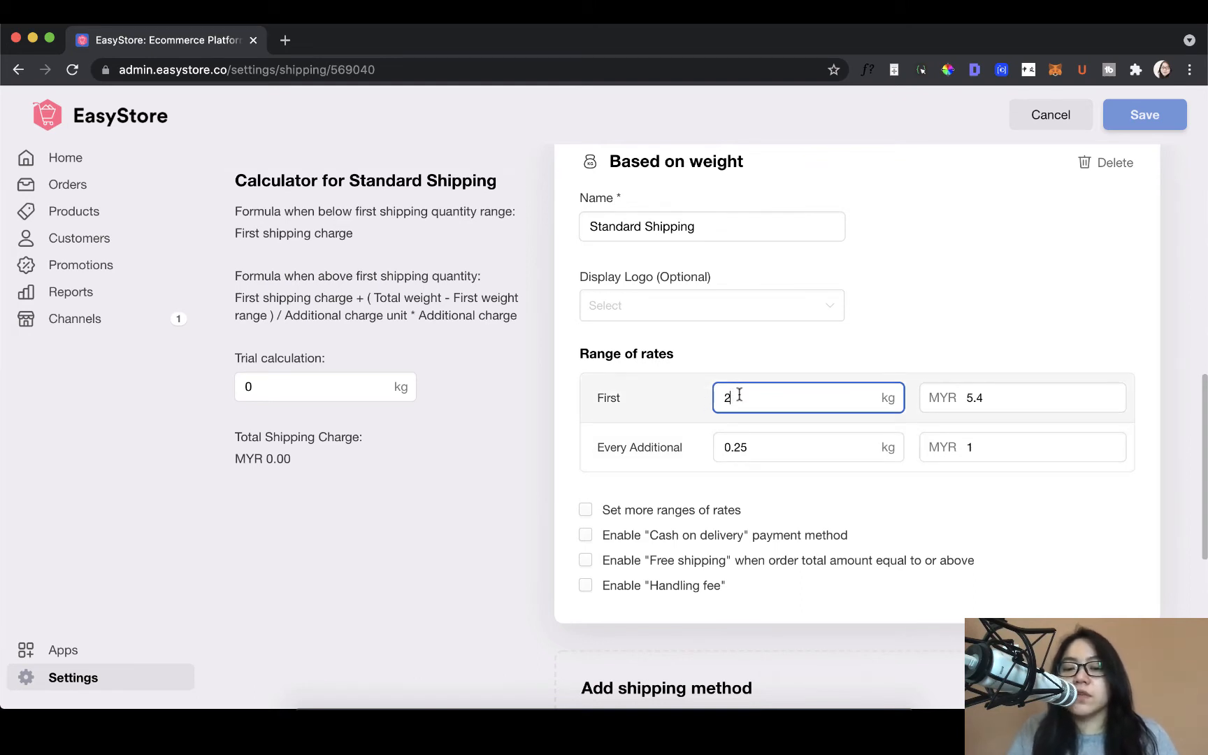
{"action": "left_click_drag", "start_coordinate": [737, 397], "coordinate": [715, 397]}
{"action": "type", "text": "1"}
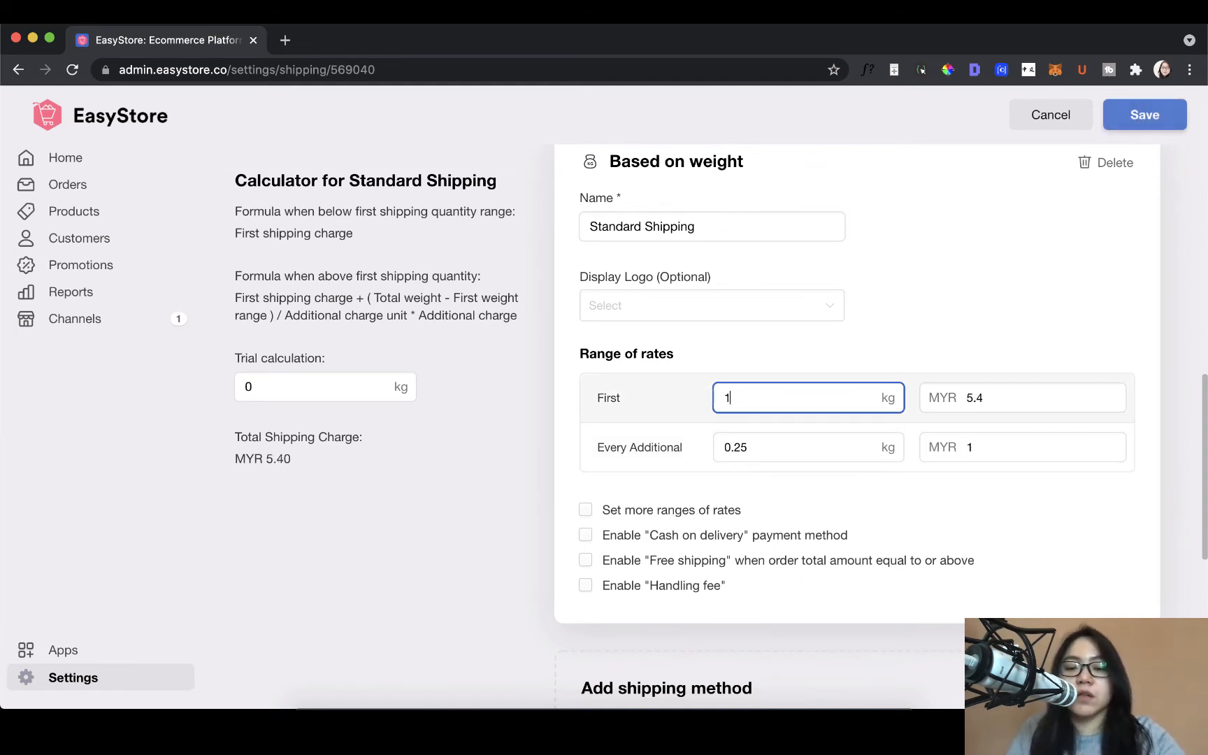
{"action": "left_click", "coordinate": [992, 398]}
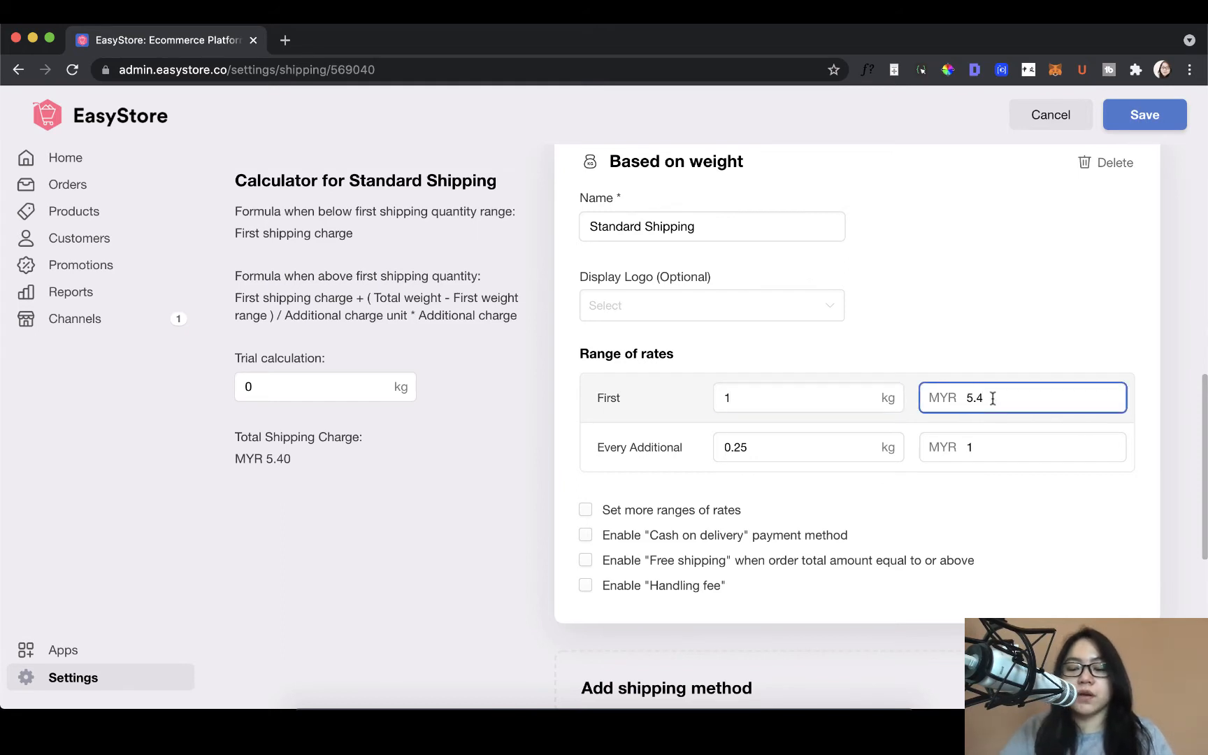
{"action": "key", "text": "BackSpace"}
{"action": "key", "text": "BackSpace"}
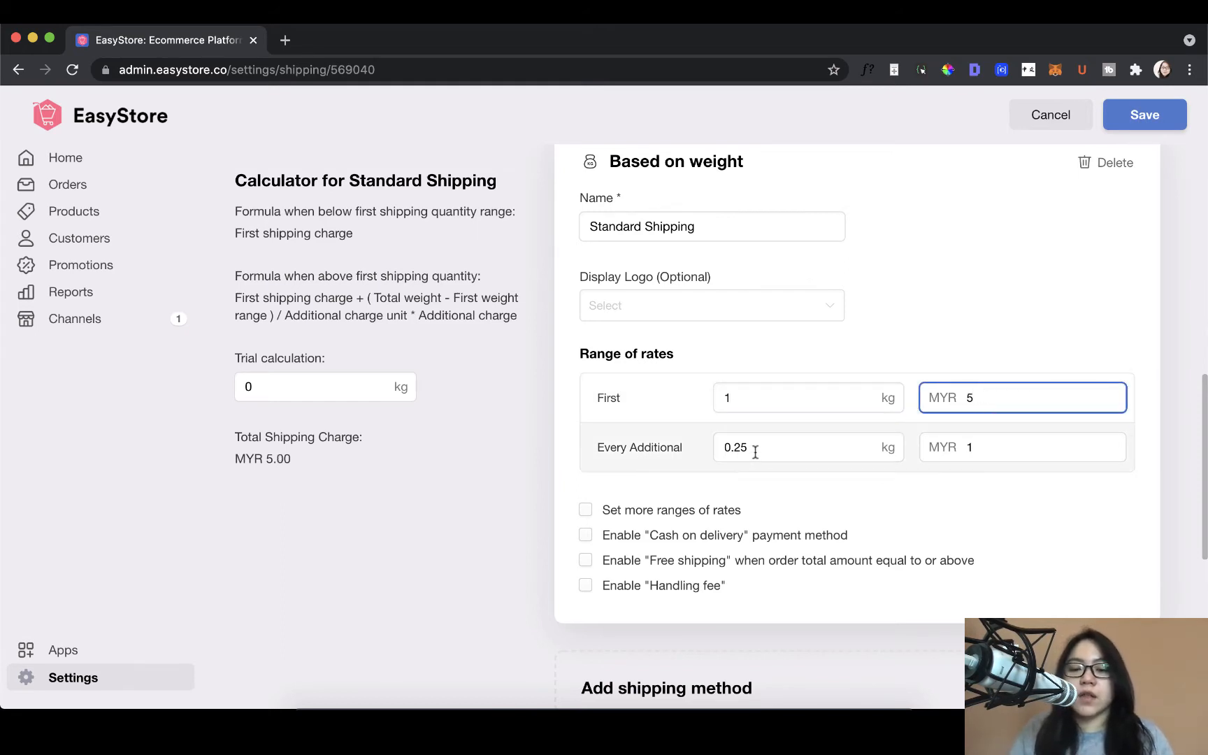
Step: Set the every-additional rate of Standard Shipping to 0.5 kg at MYR 2
{"action": "double_click", "coordinate": [755, 452]}
{"action": "type", "text": "0.5"}
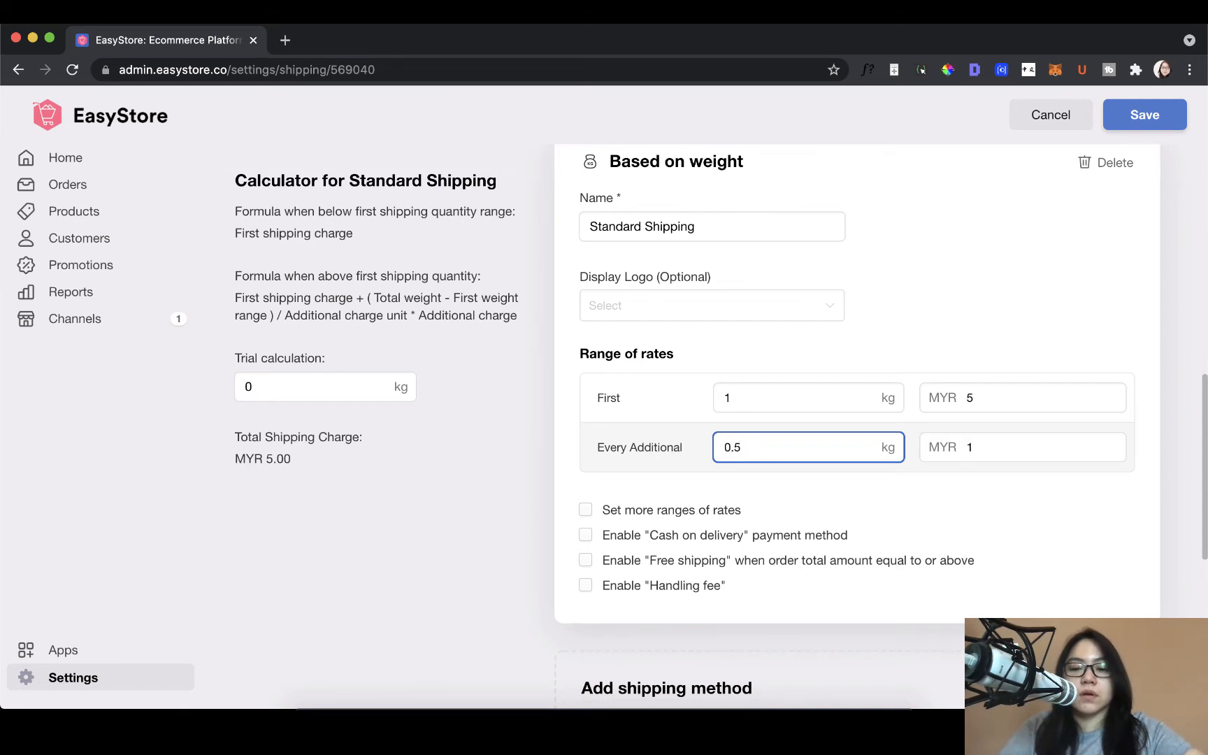
{"action": "key", "text": "Tab"}
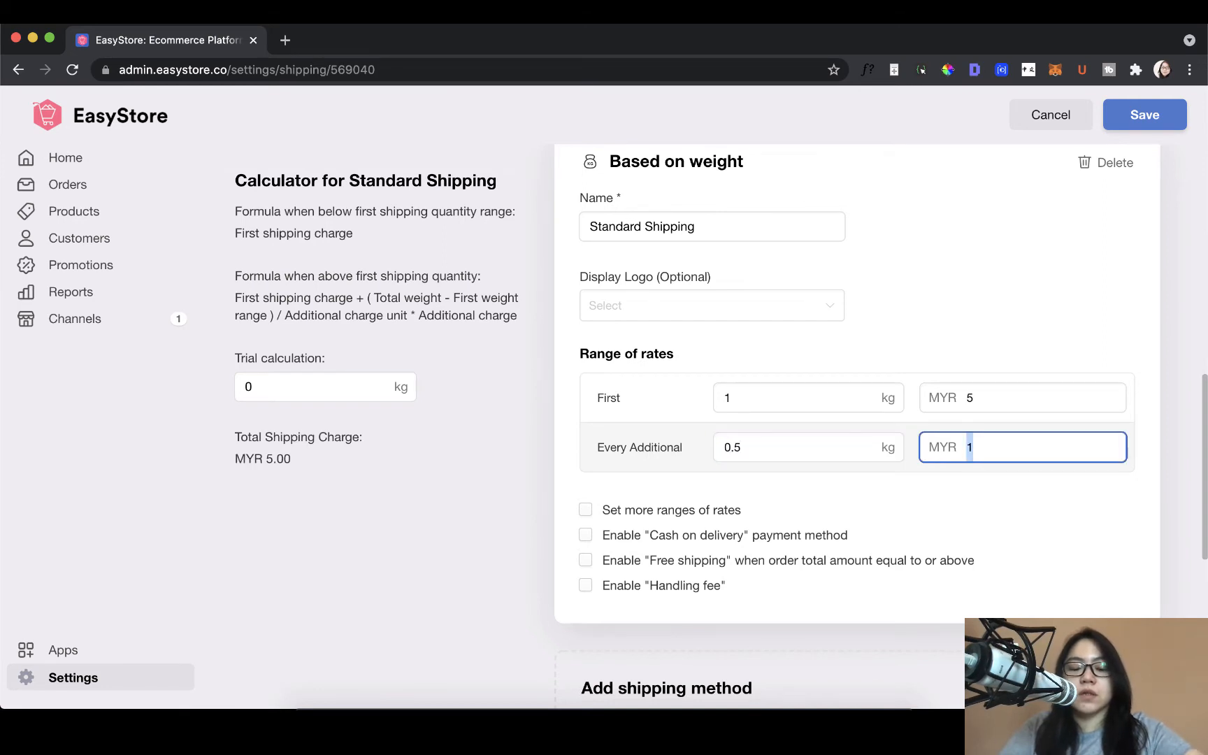
{"action": "type", "text": "2"}
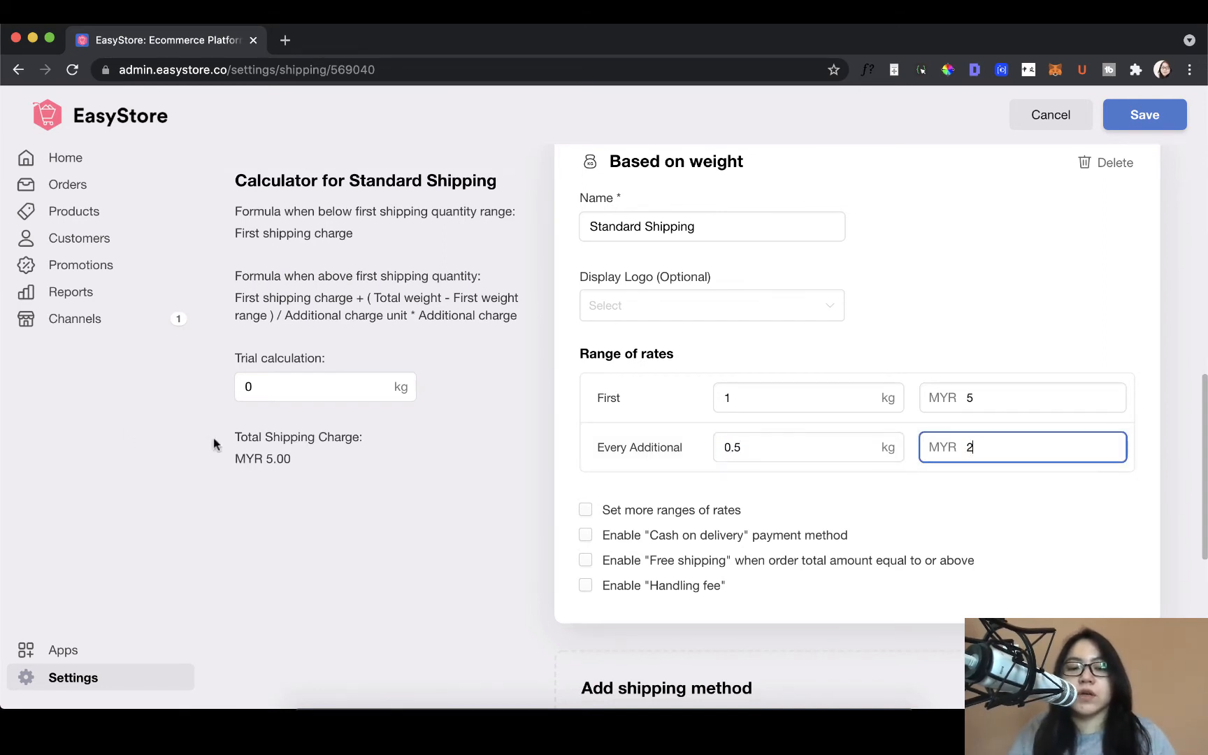
Step: Run a trial calculation of the Standard Shipping charge for a 2 kg order
{"action": "left_click", "coordinate": [262, 384]}
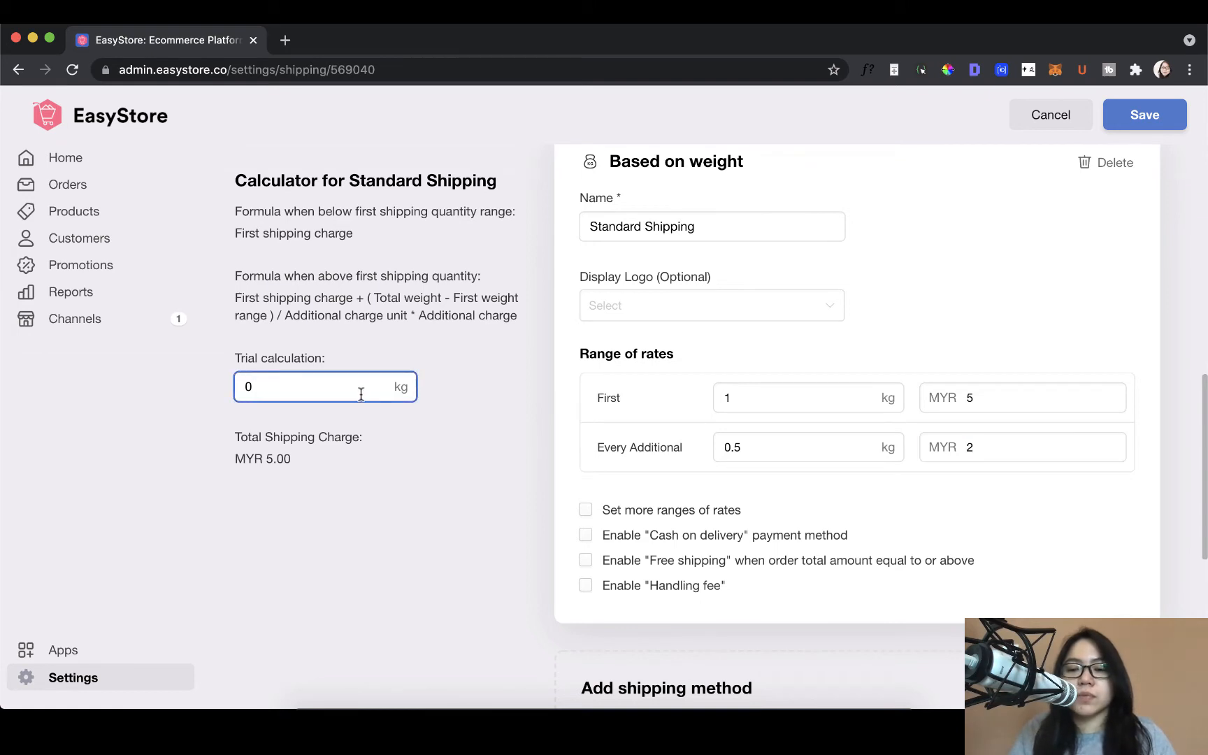
{"action": "key", "text": "BackSpace"}
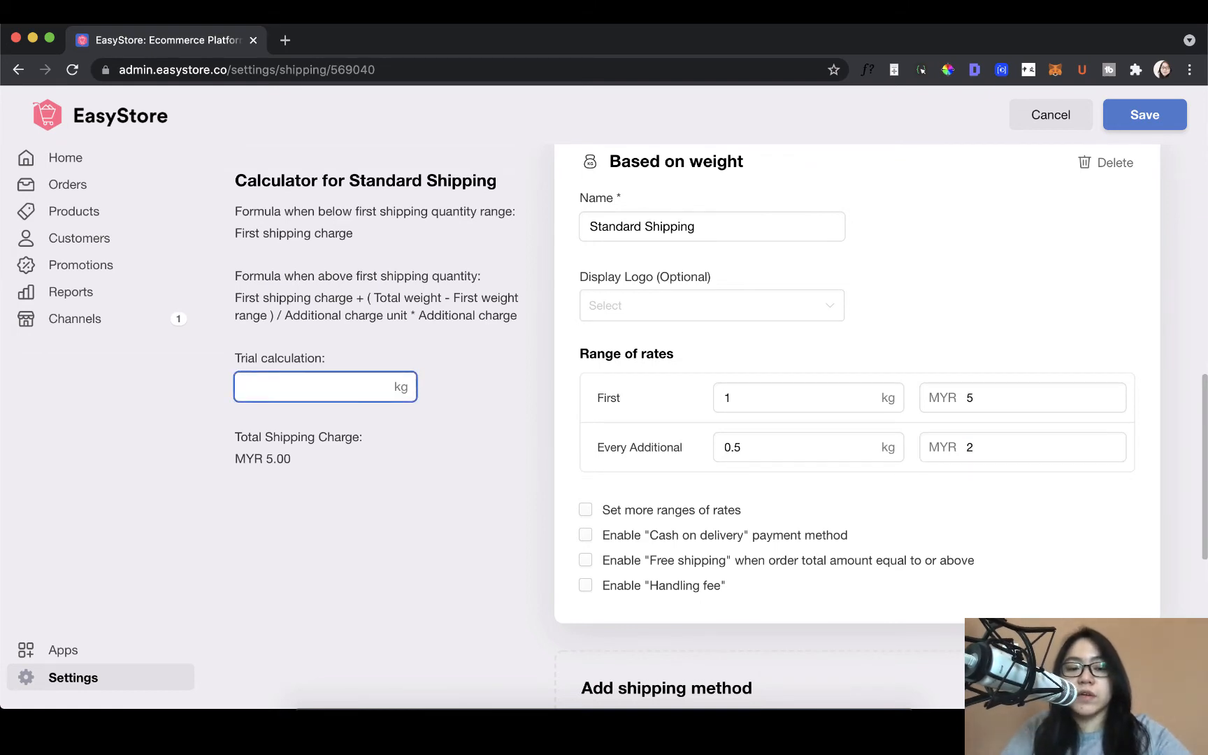
{"action": "type", "text": "2"}
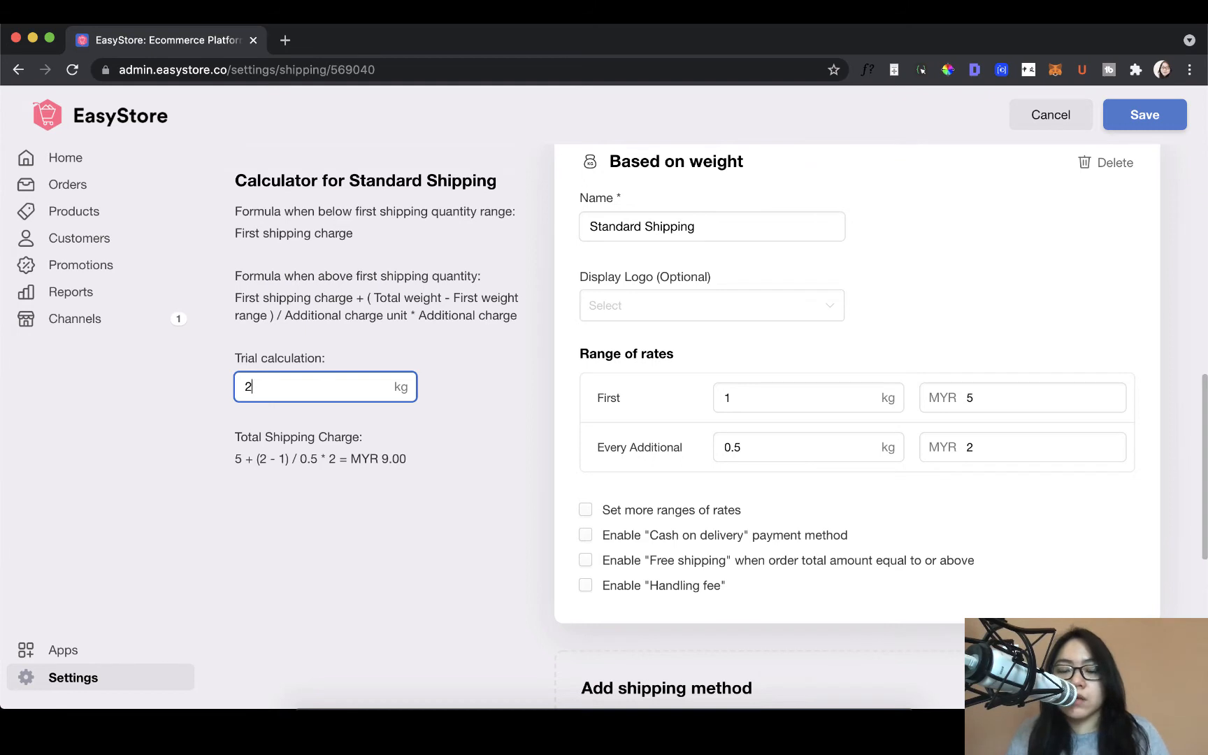
Step: Enable more ranges of rates for Standard Shipping and inspect the weight thresholds of the two additional ranges
{"action": "scroll", "coordinate": [701, 513], "scroll_direction": "down", "scroll_amount": 2}
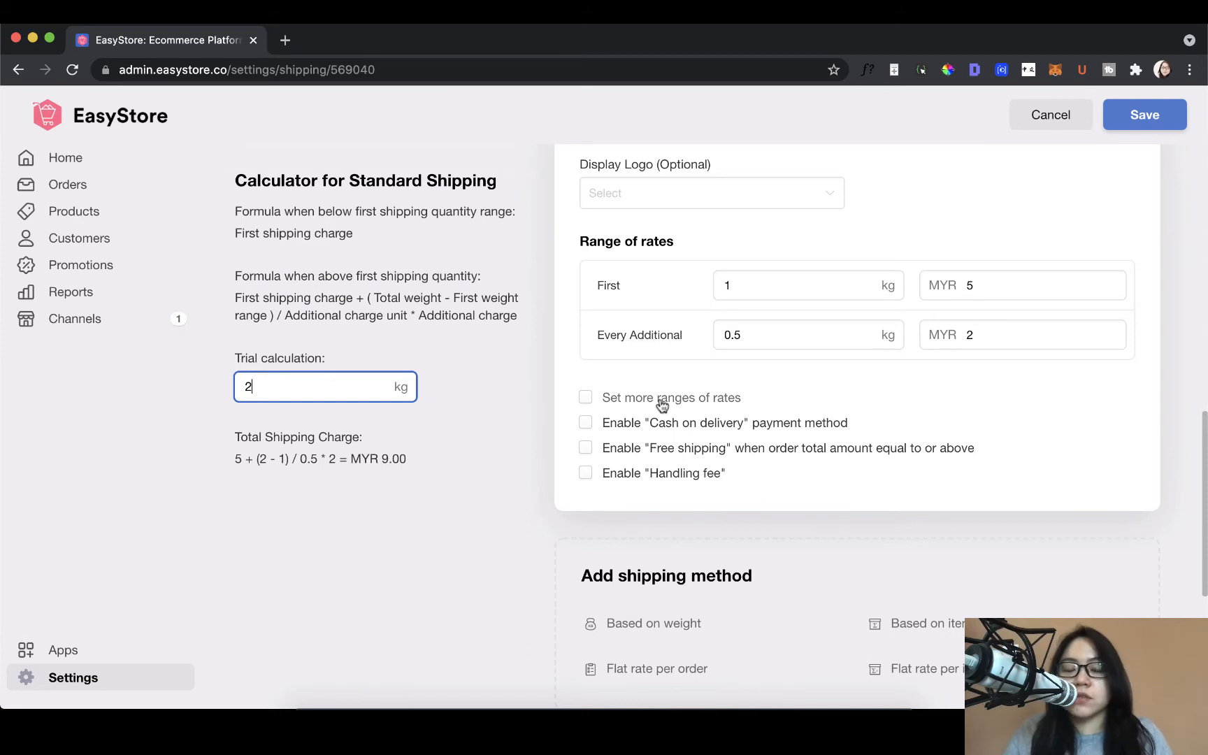
{"action": "scroll", "coordinate": [664, 426], "scroll_direction": "up", "scroll_amount": 1}
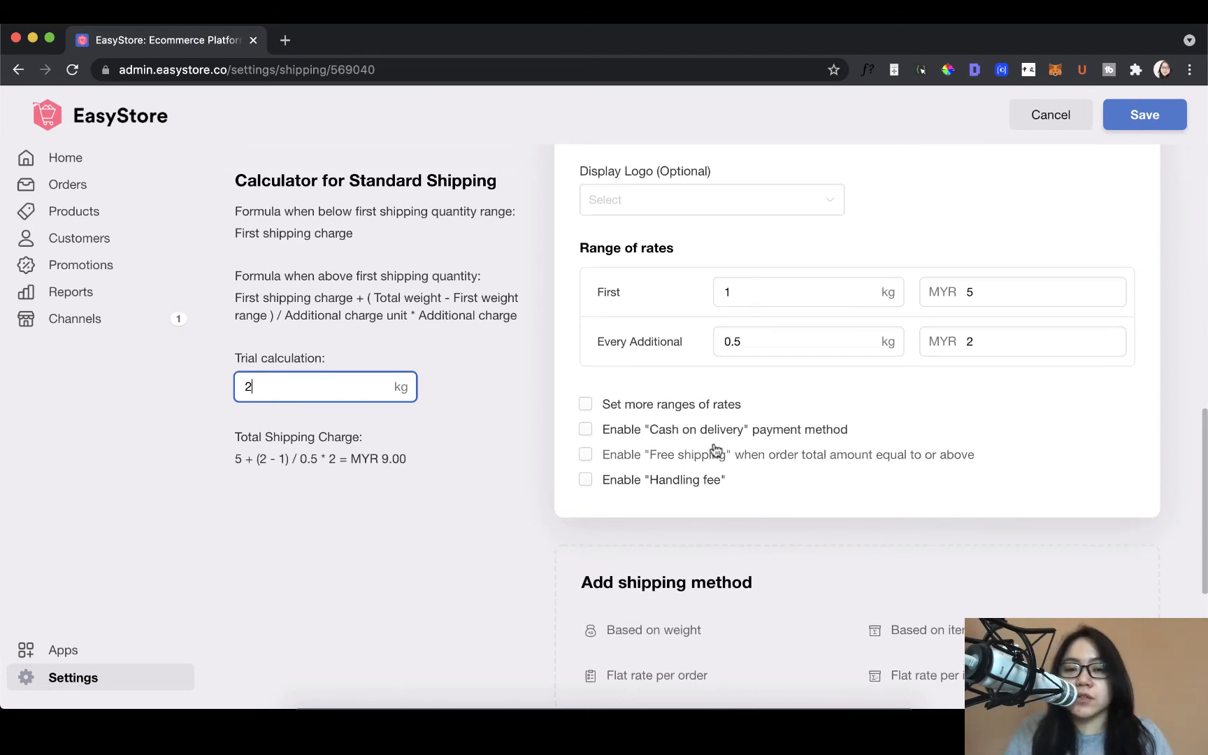
{"action": "scroll", "coordinate": [714, 449], "scroll_direction": "down", "scroll_amount": 1}
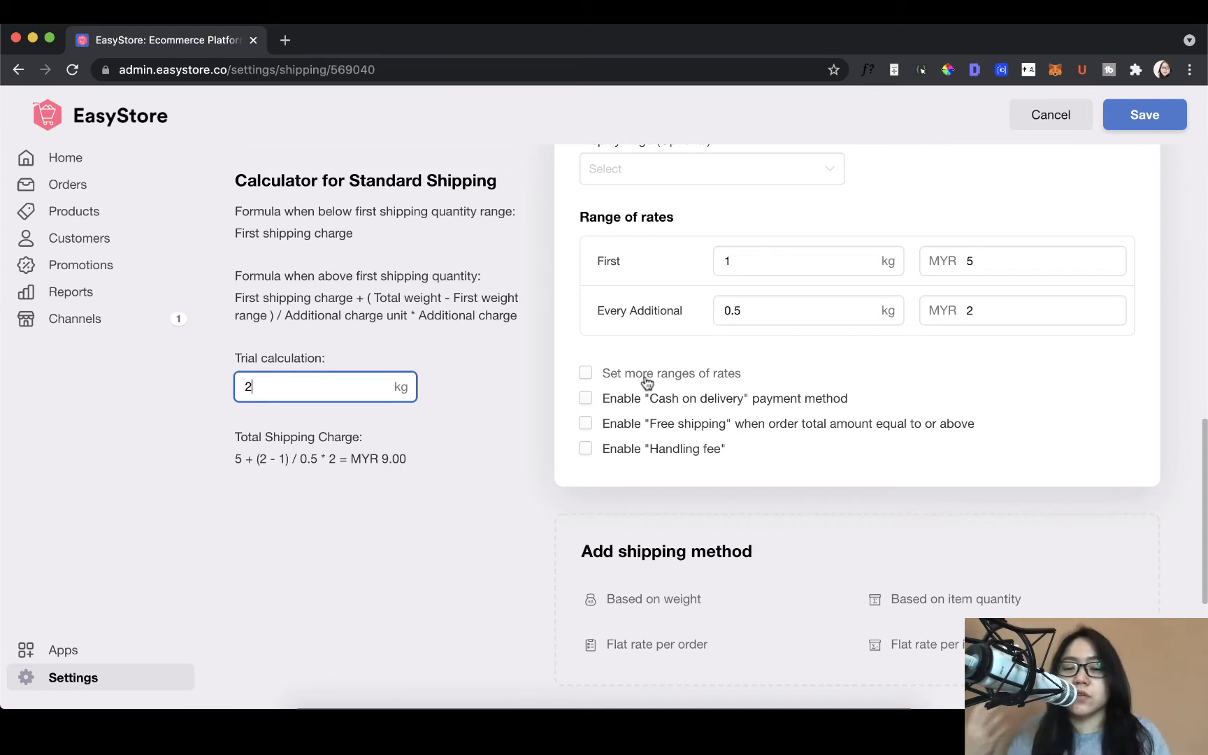
{"action": "left_click", "coordinate": [500, 381]}
{"action": "scroll", "coordinate": [500, 381], "scroll_direction": "down", "scroll_amount": 1}
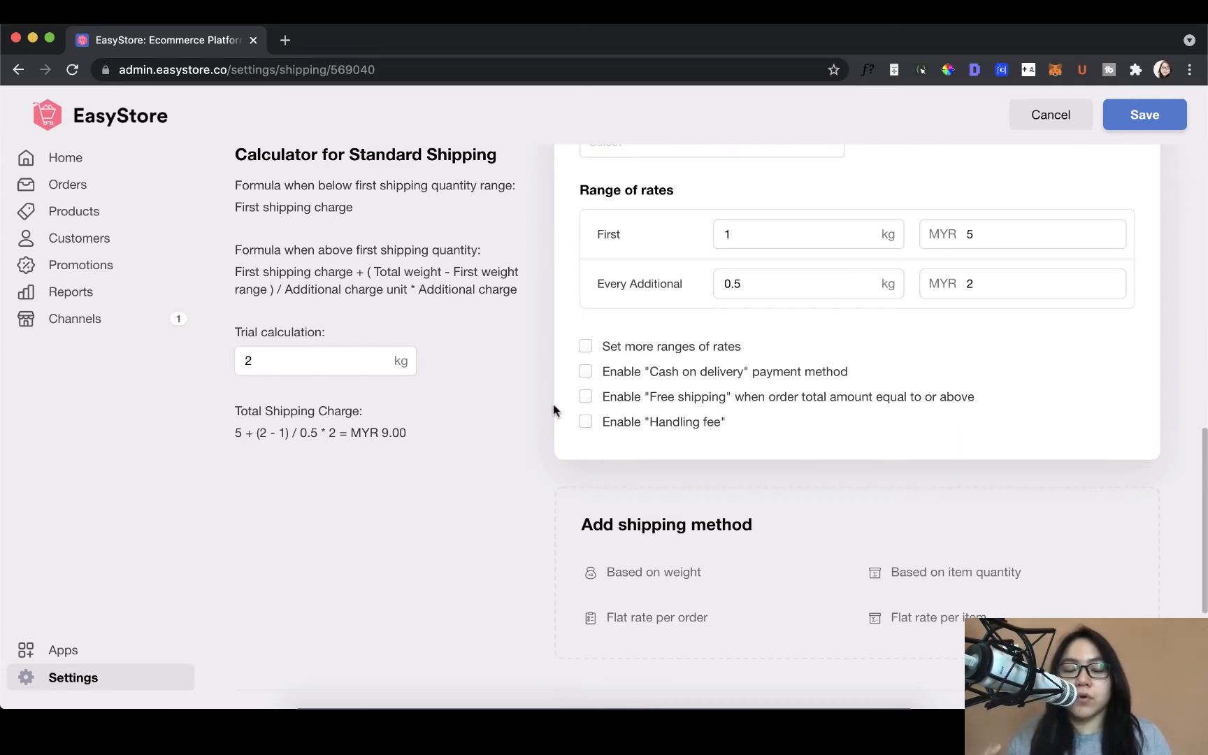
{"action": "left_click", "coordinate": [585, 346]}
{"action": "scroll", "coordinate": [827, 437], "scroll_direction": "right", "scroll_amount": 2}
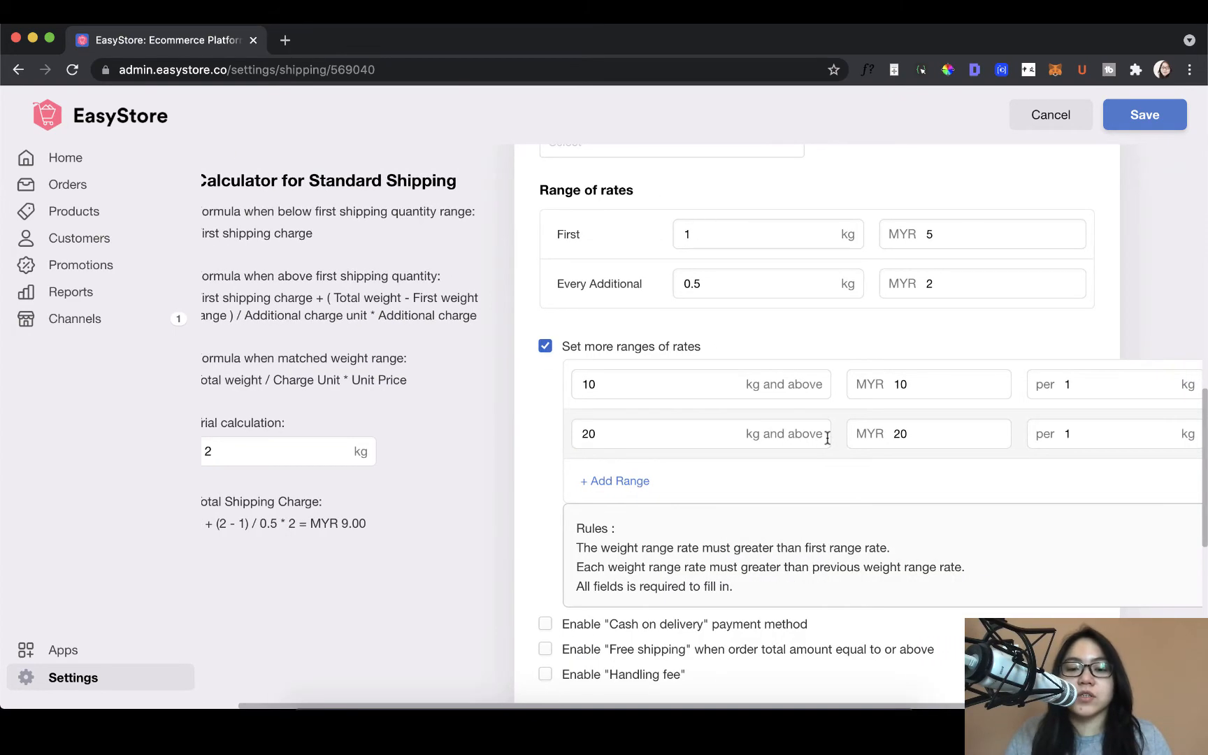
{"action": "scroll", "coordinate": [827, 437], "scroll_direction": "right", "scroll_amount": 3}
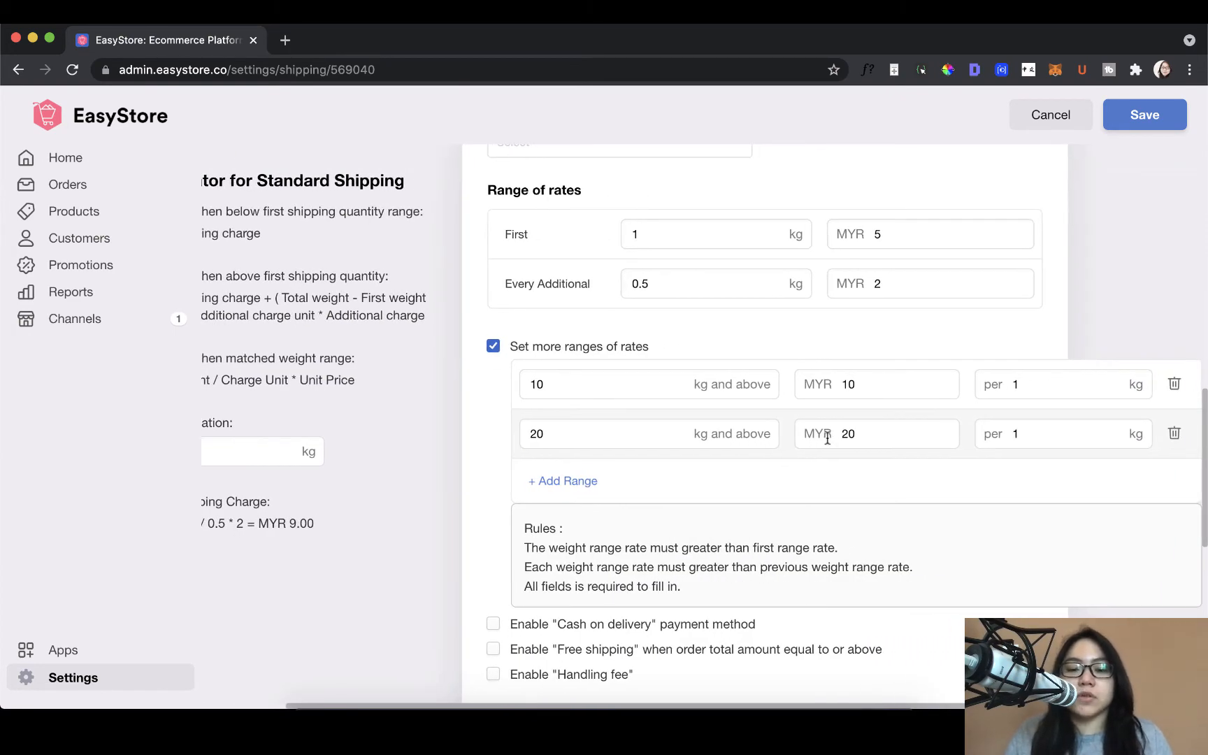
{"action": "left_click", "coordinate": [606, 388]}
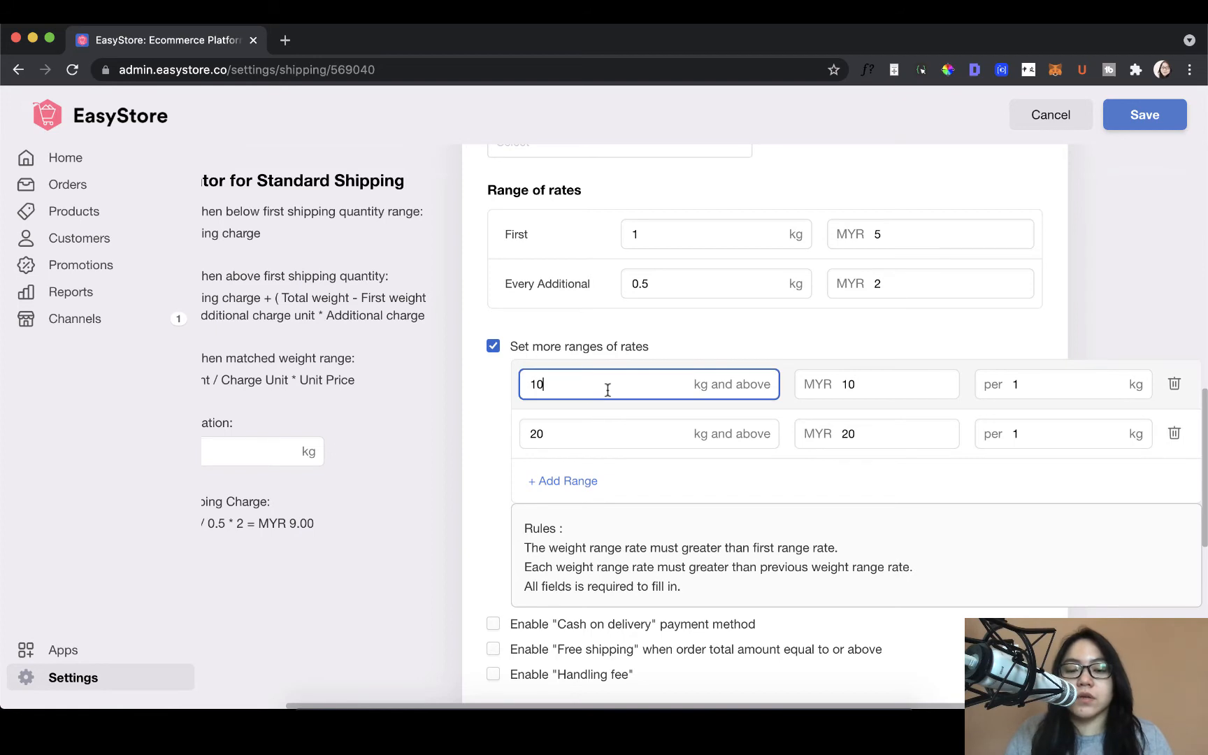
{"action": "left_click", "coordinate": [614, 426]}
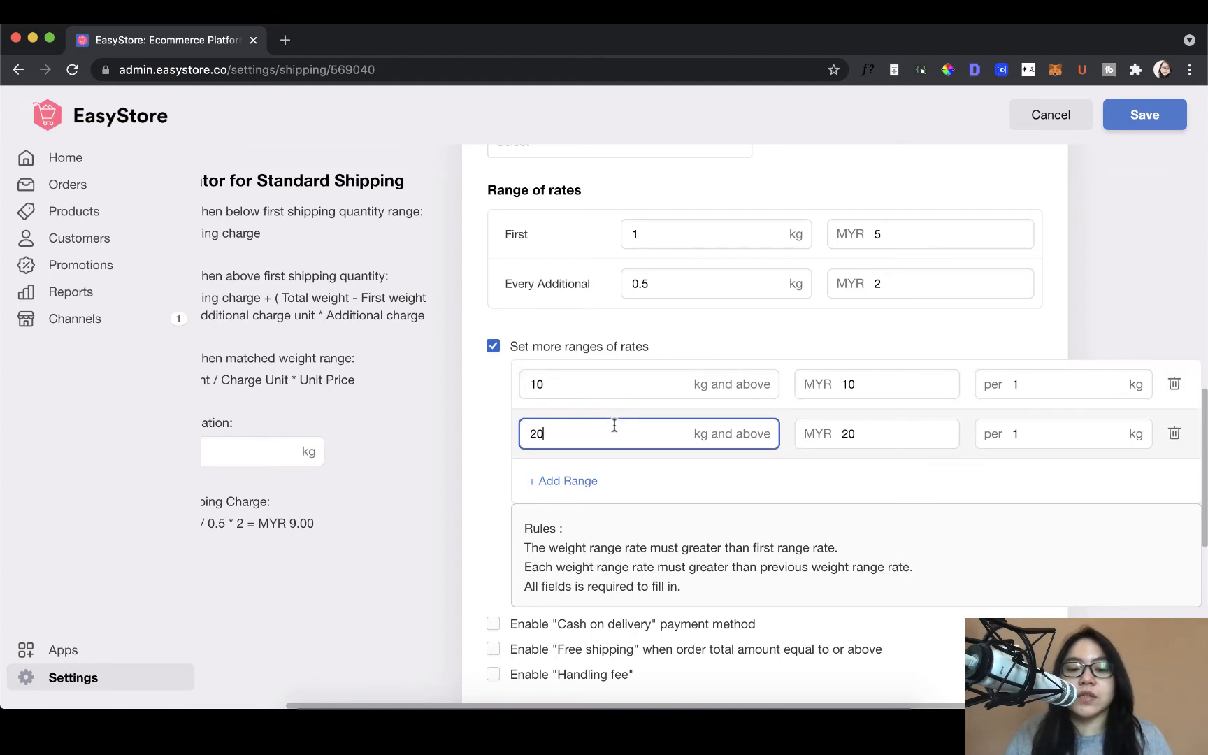
{"action": "left_click", "coordinate": [887, 393]}
{"action": "left_click", "coordinate": [570, 385]}
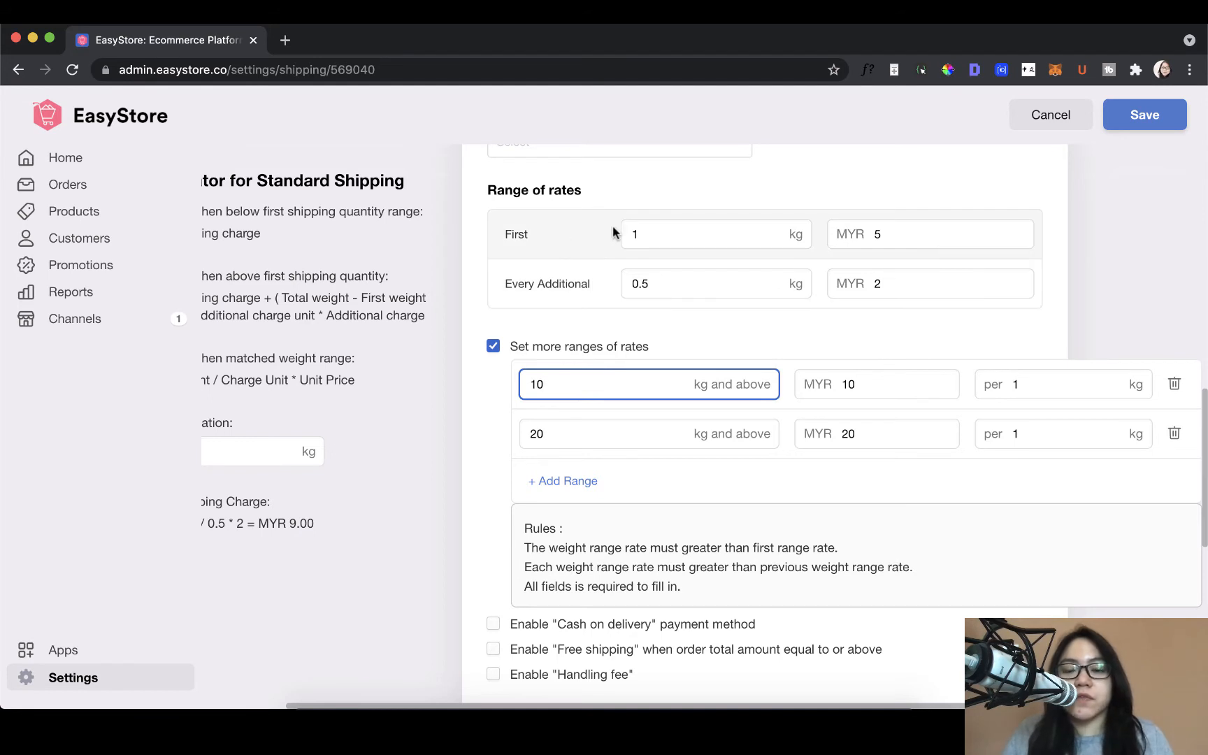
{"action": "left_click", "coordinate": [641, 235]}
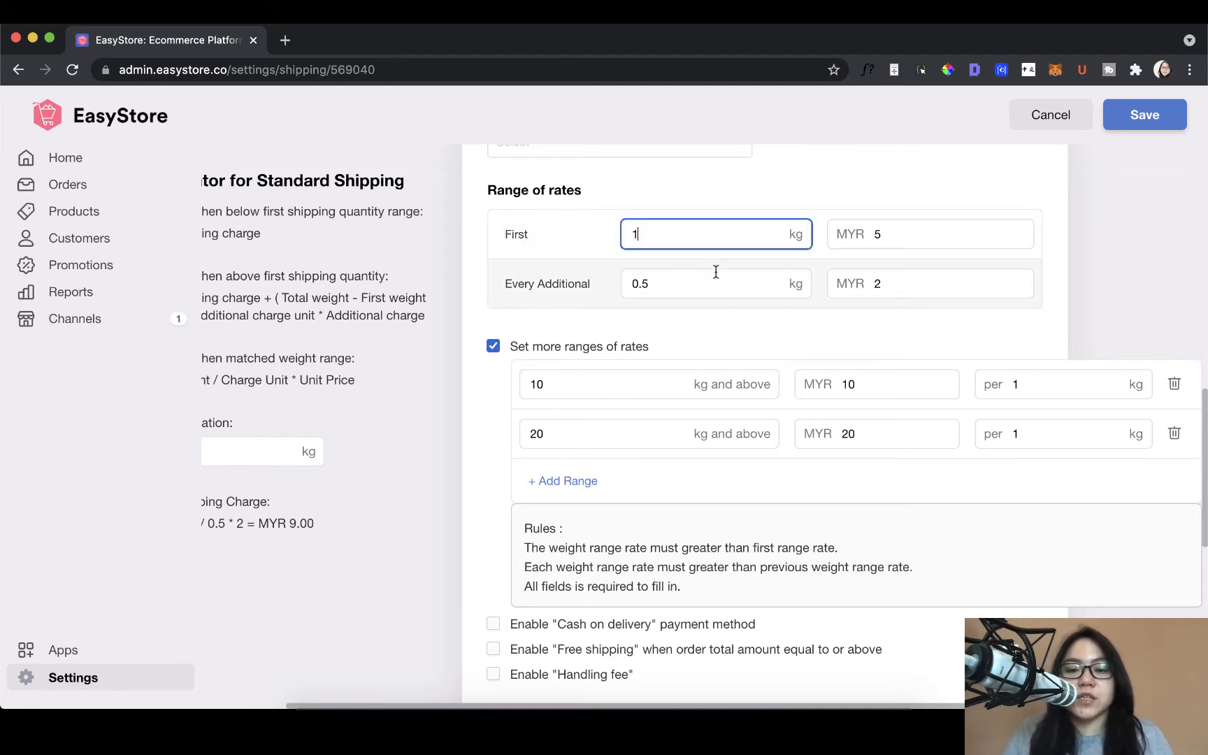
{"action": "left_click", "coordinate": [681, 283]}
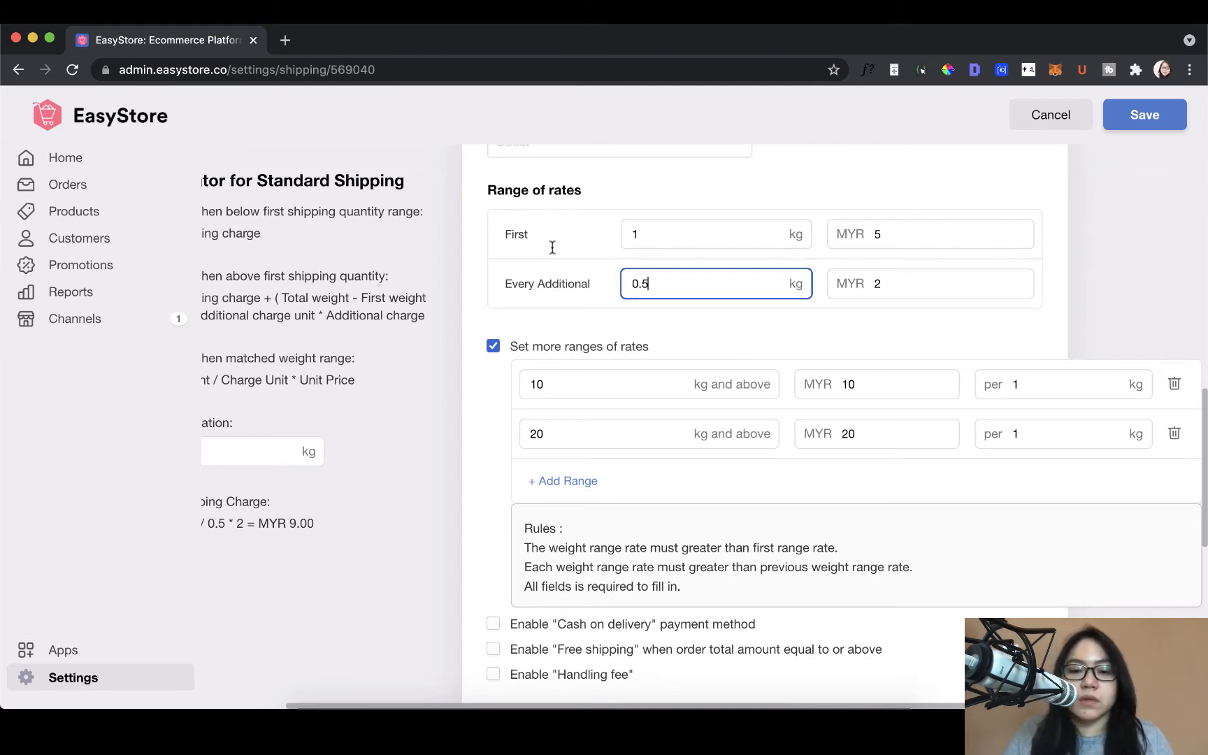
{"action": "left_click", "coordinate": [627, 384]}
Step: Set the additional Standard Shipping rates to MYR 0.5 for 10 kg and above and MYR 0.25 for 20 kg and above
{"action": "left_click", "coordinate": [901, 395]}
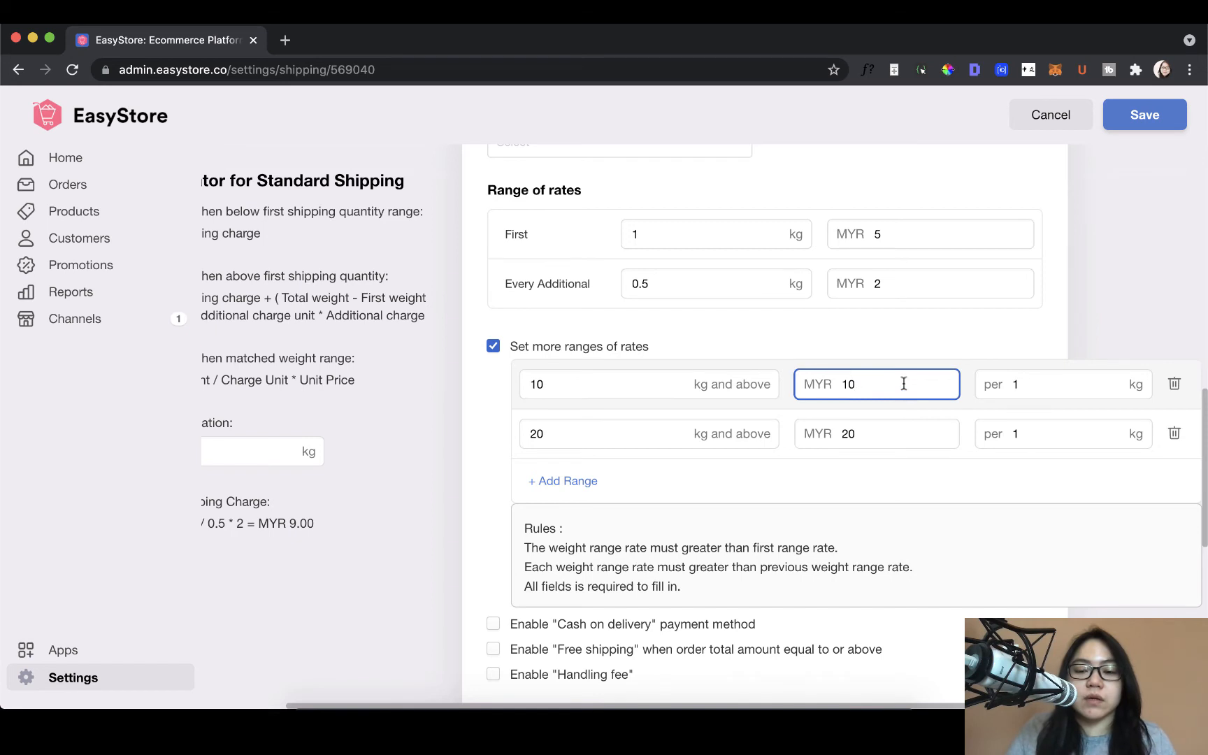
{"action": "left_click_drag", "start_coordinate": [901, 396], "coordinate": [789, 392]}
{"action": "key", "text": "BackSpace"}
{"action": "type", "text": "0.5"}
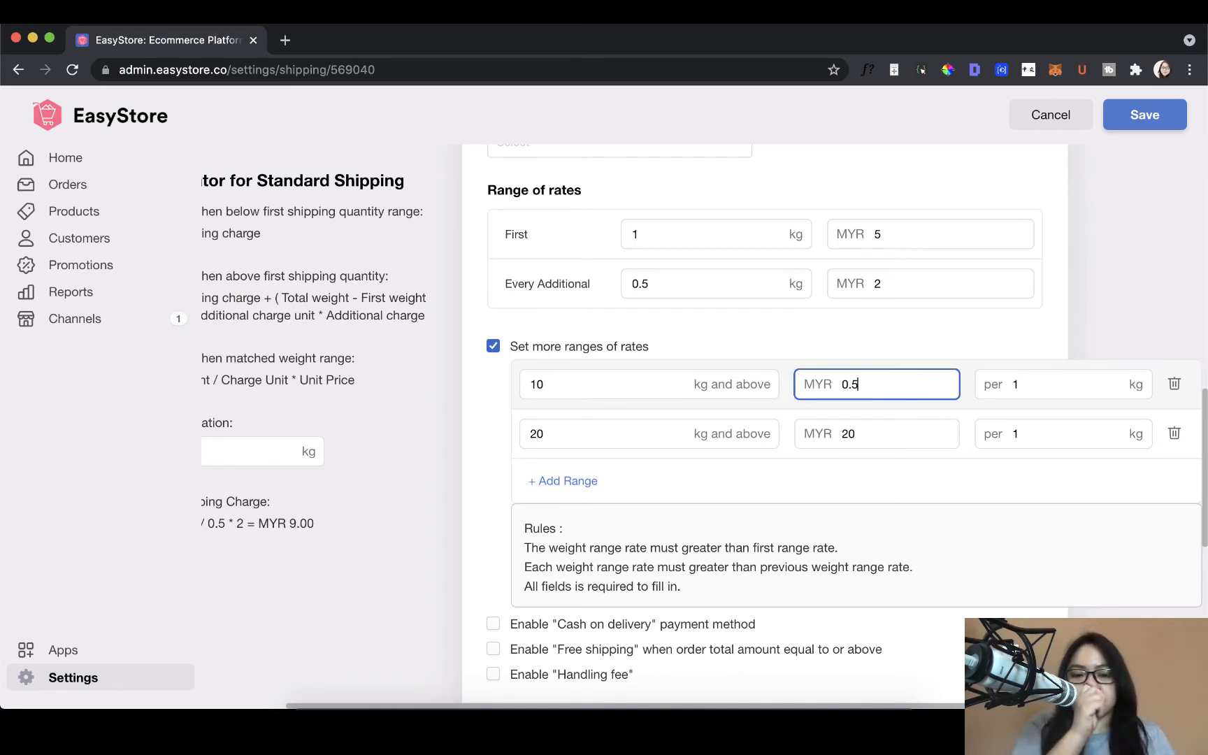
{"action": "double_click", "coordinate": [913, 434]}
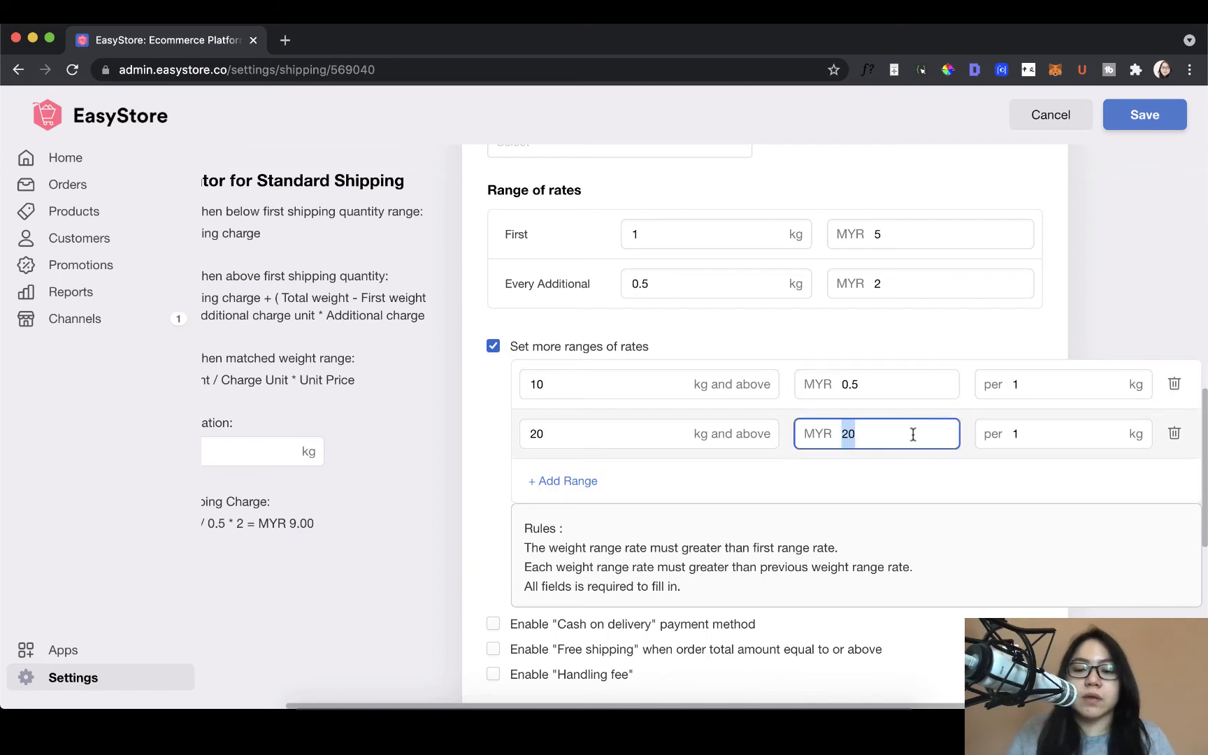
{"action": "key", "text": "BackSpace"}
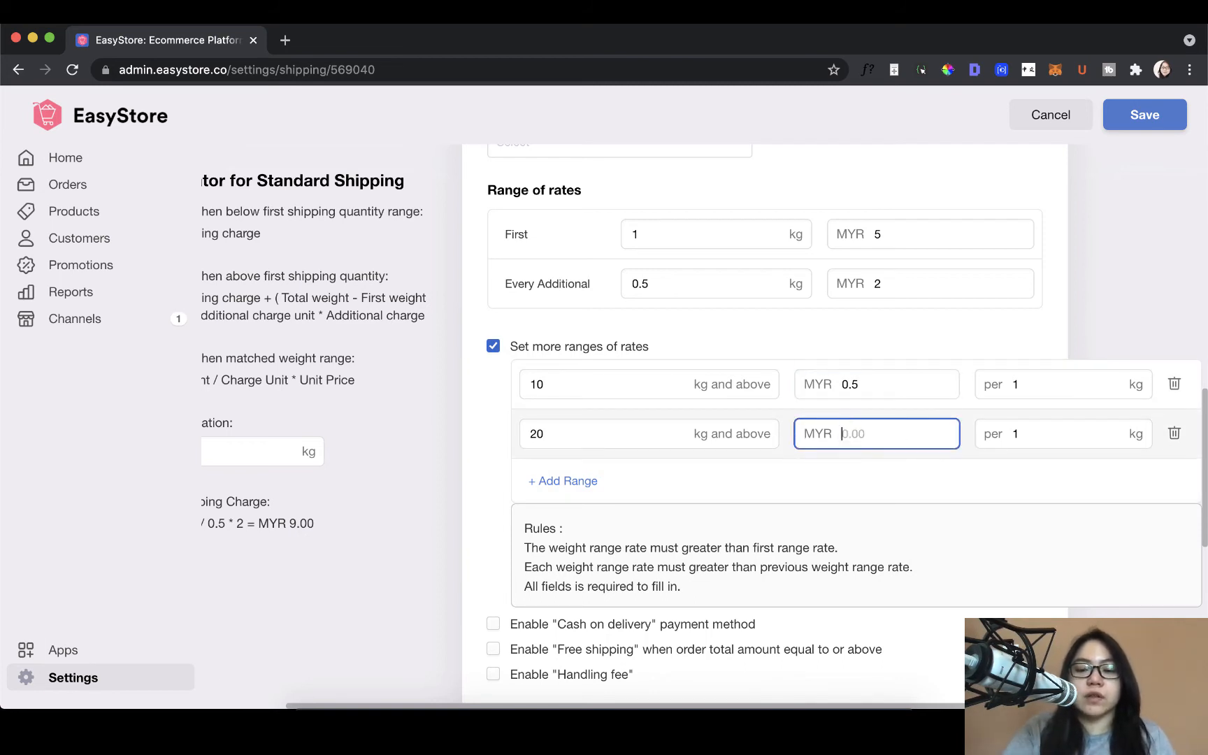
{"action": "type", "text": "0.25"}
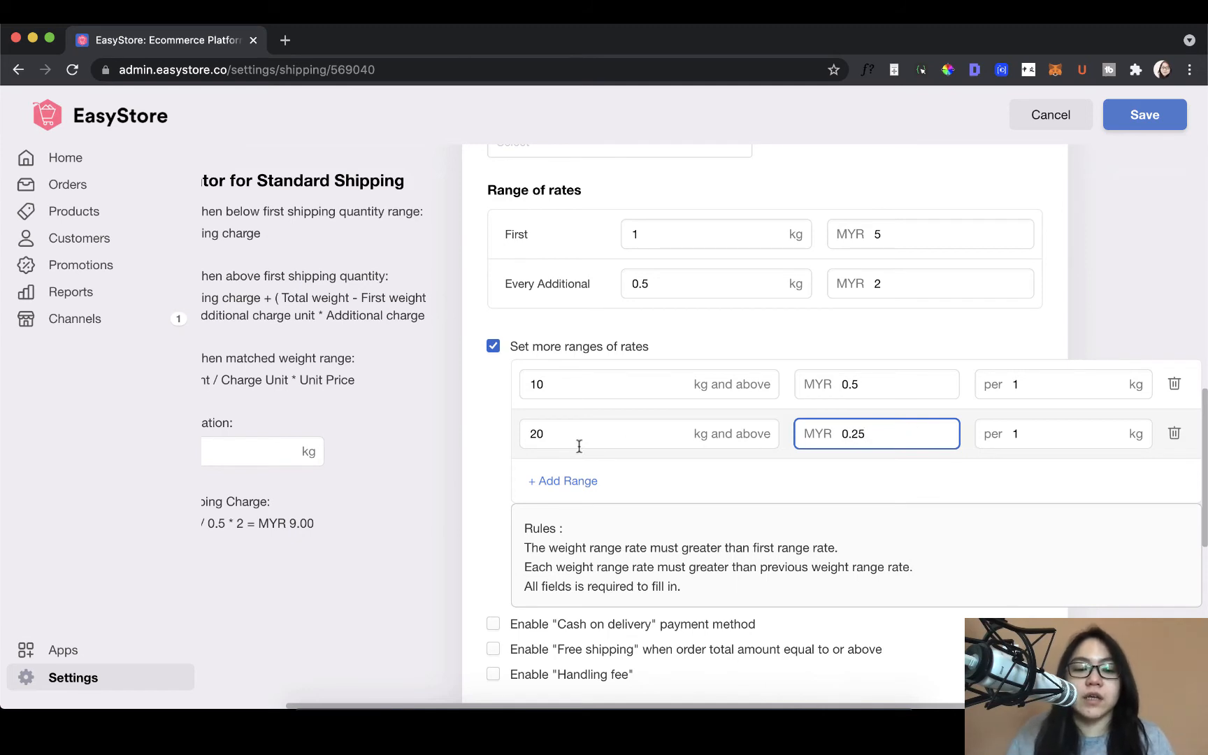
Step: Run a trial calculation of the Standard Shipping charge for a 12 kg order
{"action": "left_click", "coordinate": [238, 451]}
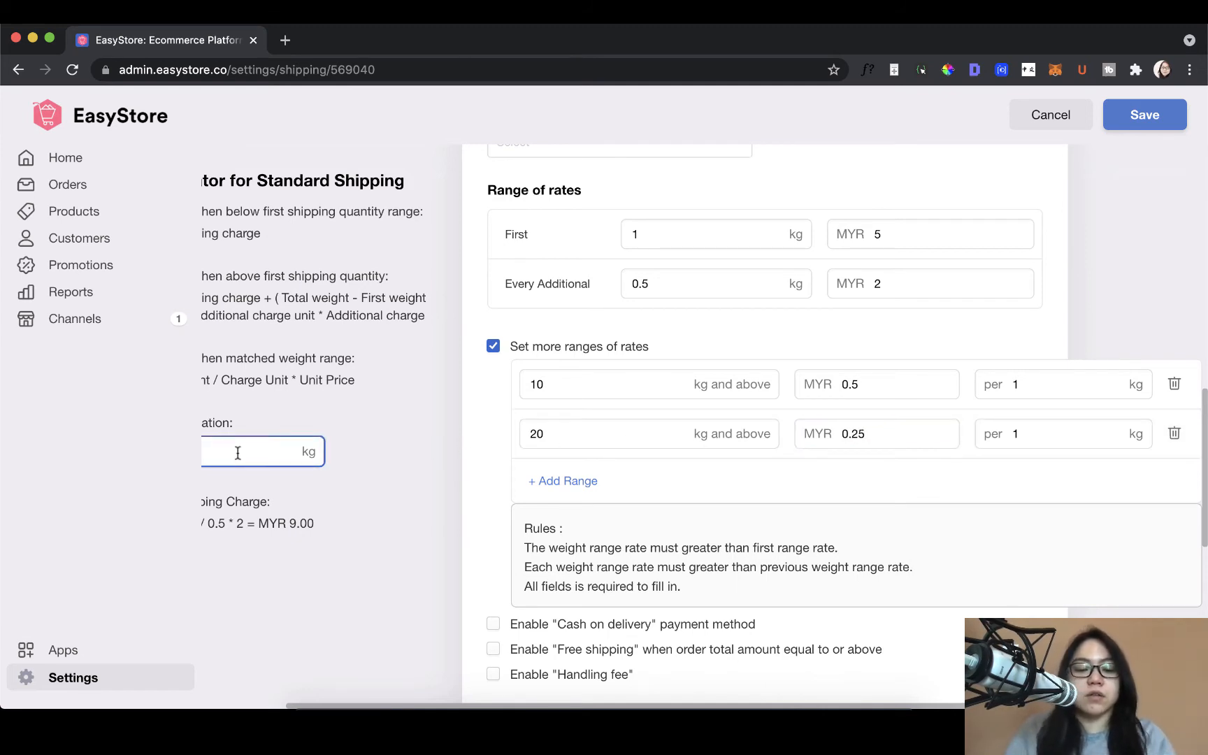
{"action": "scroll", "coordinate": [238, 452], "scroll_direction": "left", "scroll_amount": 3}
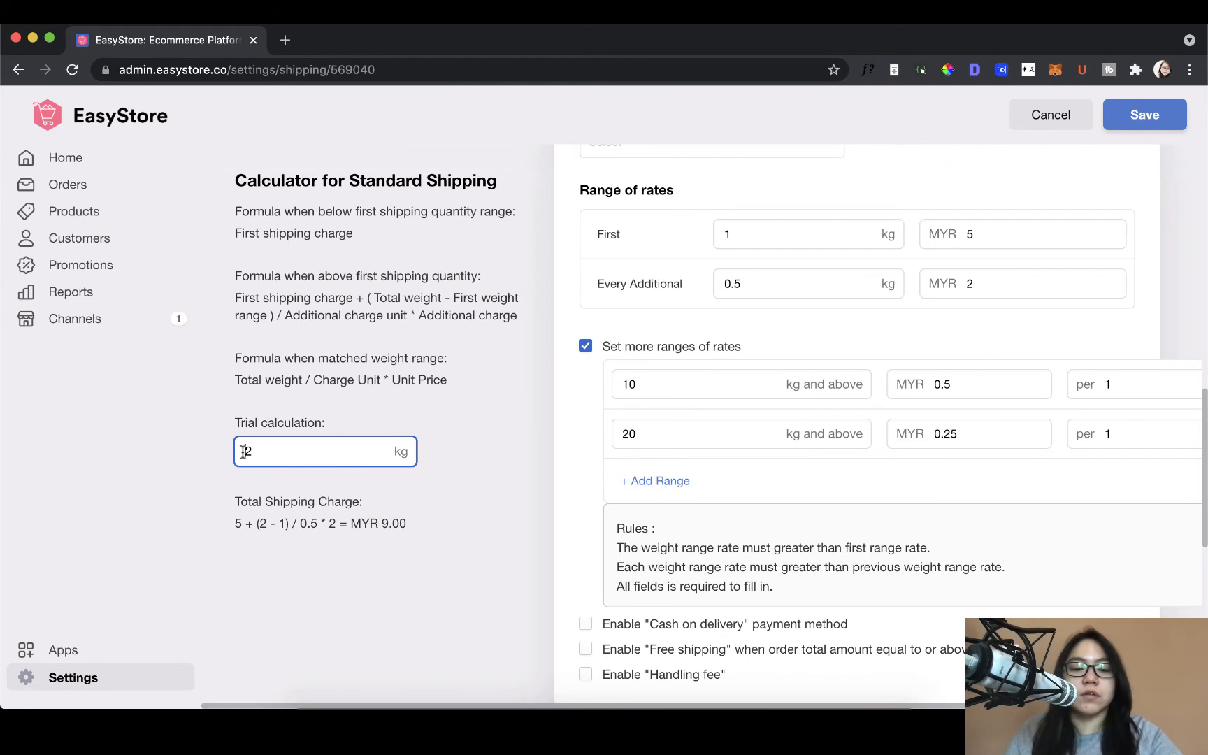
{"action": "type", "text": "1"}
{"action": "left_click", "coordinate": [495, 537]}
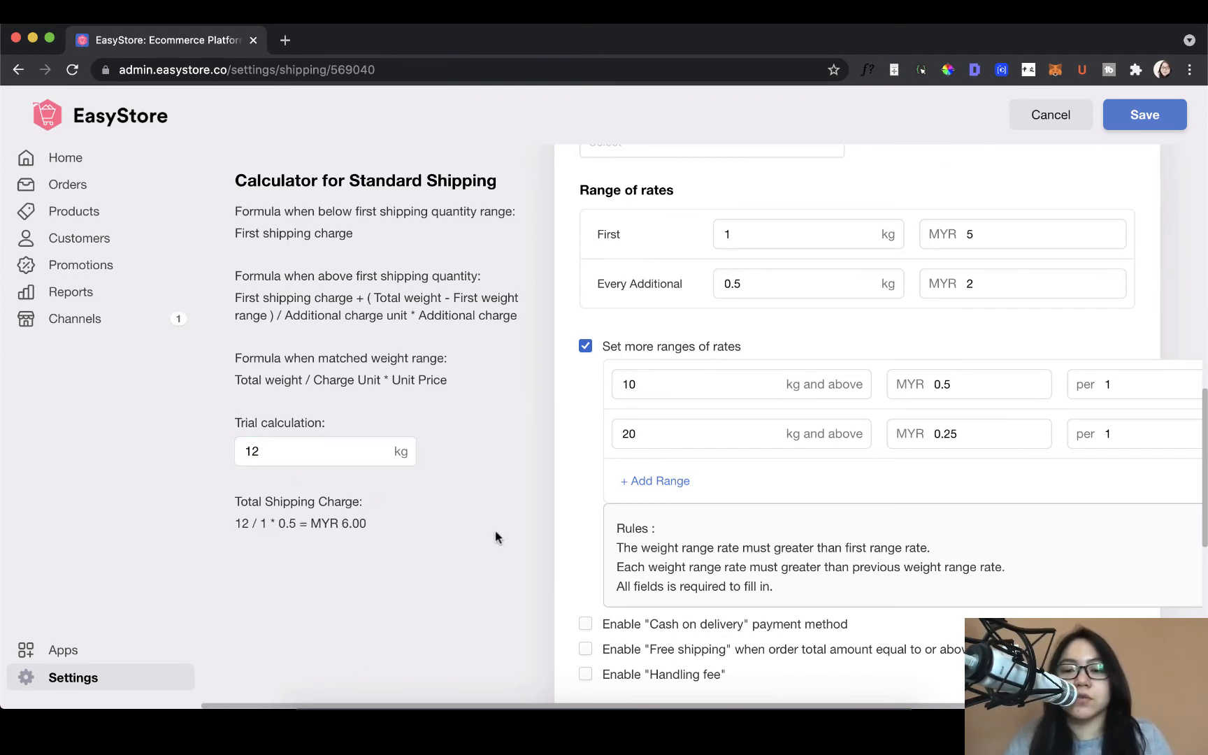
Step: Enable the "Cash on delivery" payment method for Standard Shipping to inspect its sub-options, and disable it again
{"action": "scroll", "coordinate": [494, 531], "scroll_direction": "down", "scroll_amount": 3}
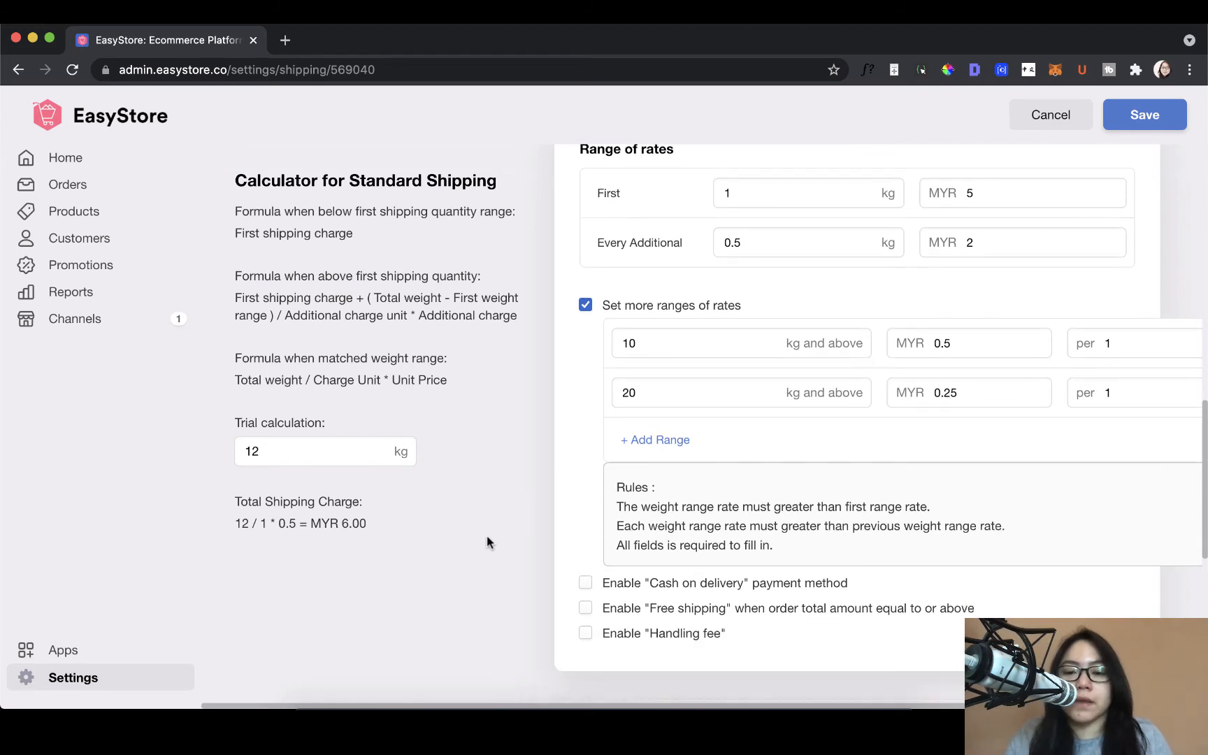
{"action": "scroll", "coordinate": [495, 539], "scroll_direction": "down", "scroll_amount": 1}
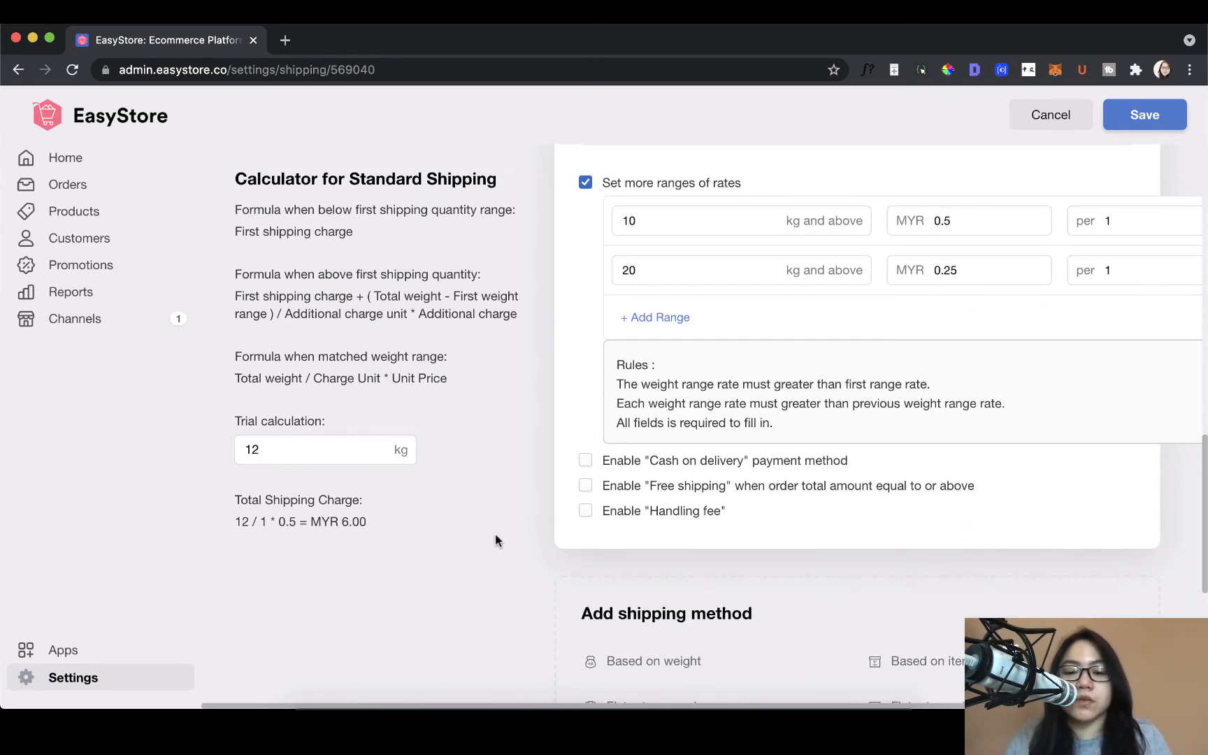
{"action": "left_click", "coordinate": [584, 461]}
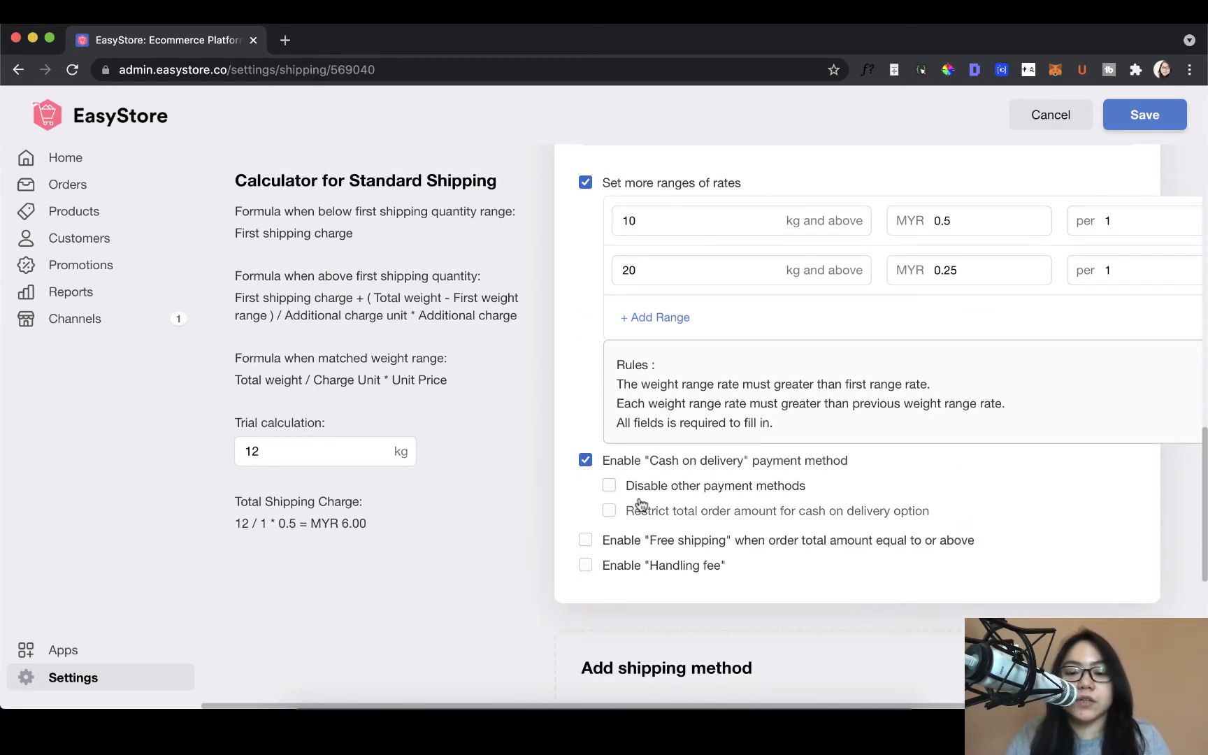
{"action": "scroll", "coordinate": [640, 504], "scroll_direction": "up", "scroll_amount": 10}
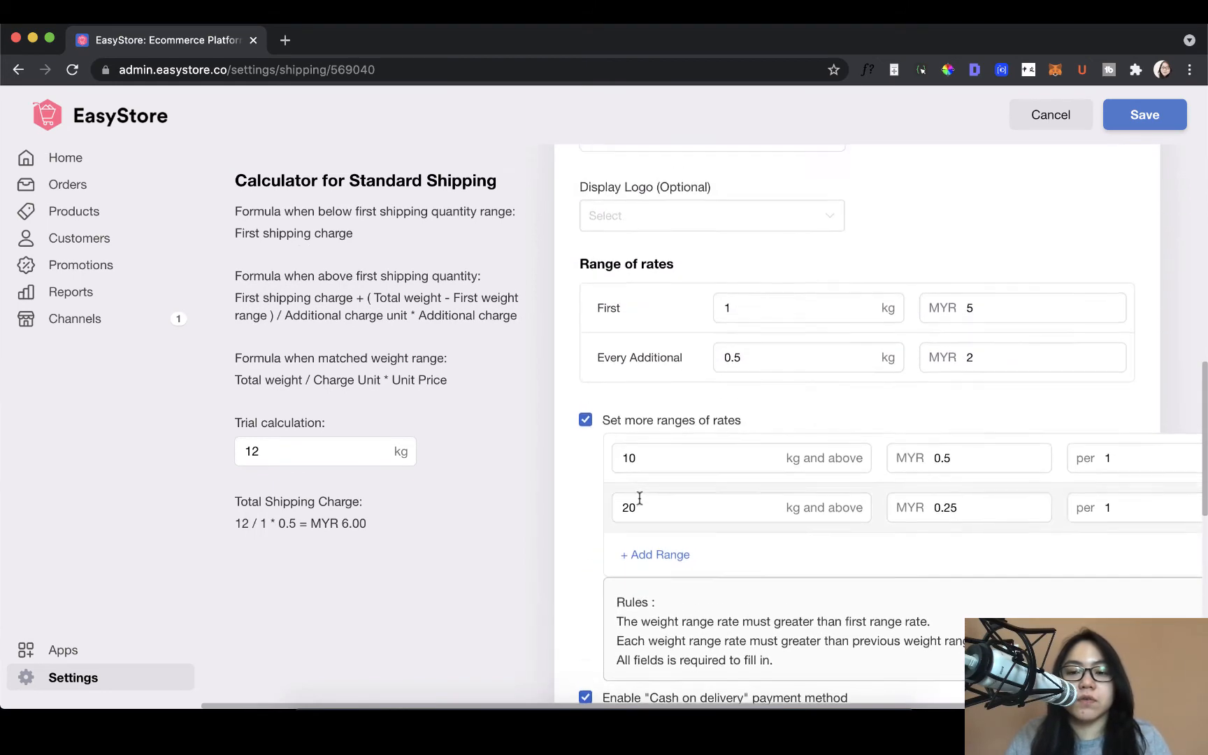
{"action": "scroll", "coordinate": [639, 498], "scroll_direction": "up", "scroll_amount": 4}
{"action": "scroll", "coordinate": [638, 495], "scroll_direction": "down", "scroll_amount": 15}
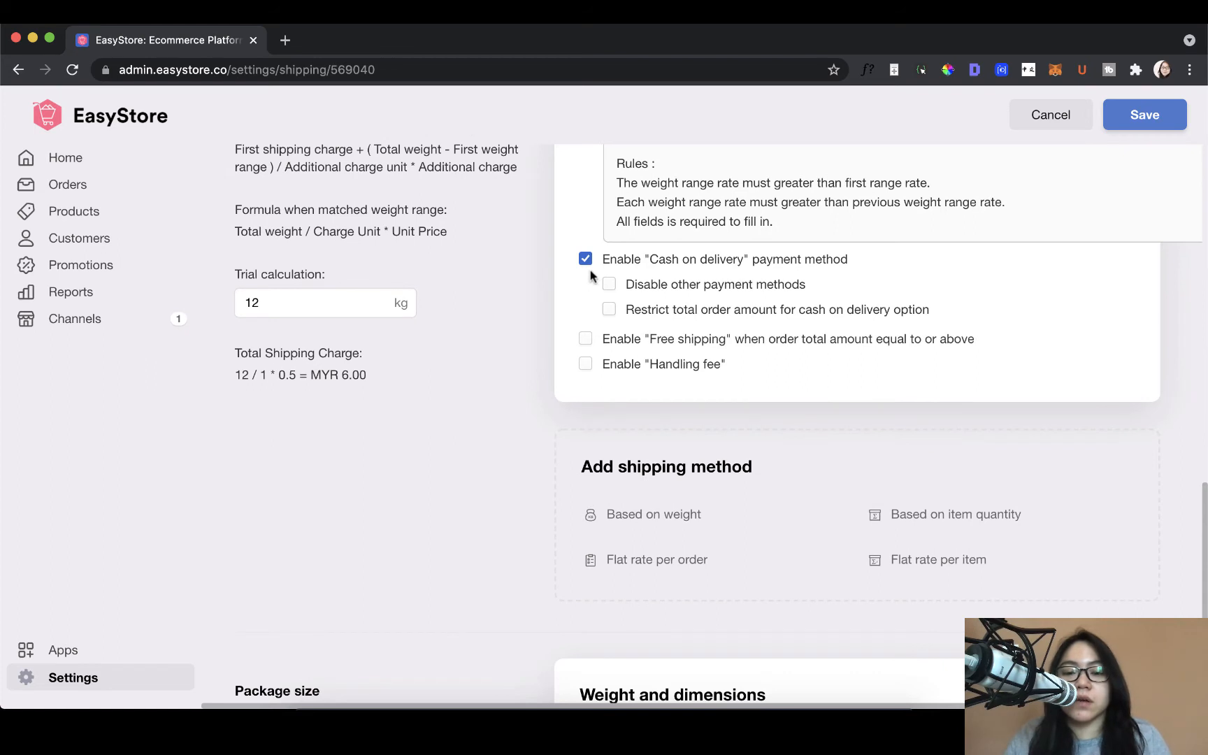
{"action": "left_click", "coordinate": [586, 260]}
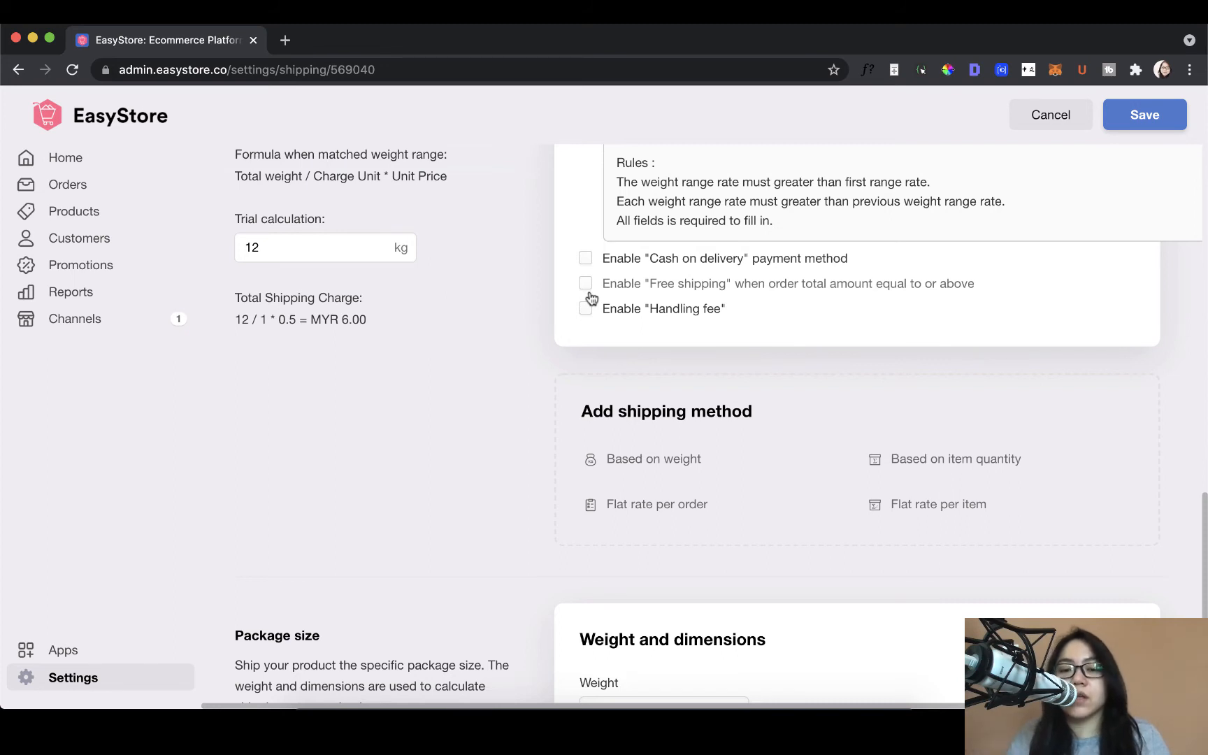
Step: Try free shipping from an order total of MYR 500 and a handling fee on Standard Shipping, and disable both again
{"action": "left_click", "coordinate": [585, 284]}
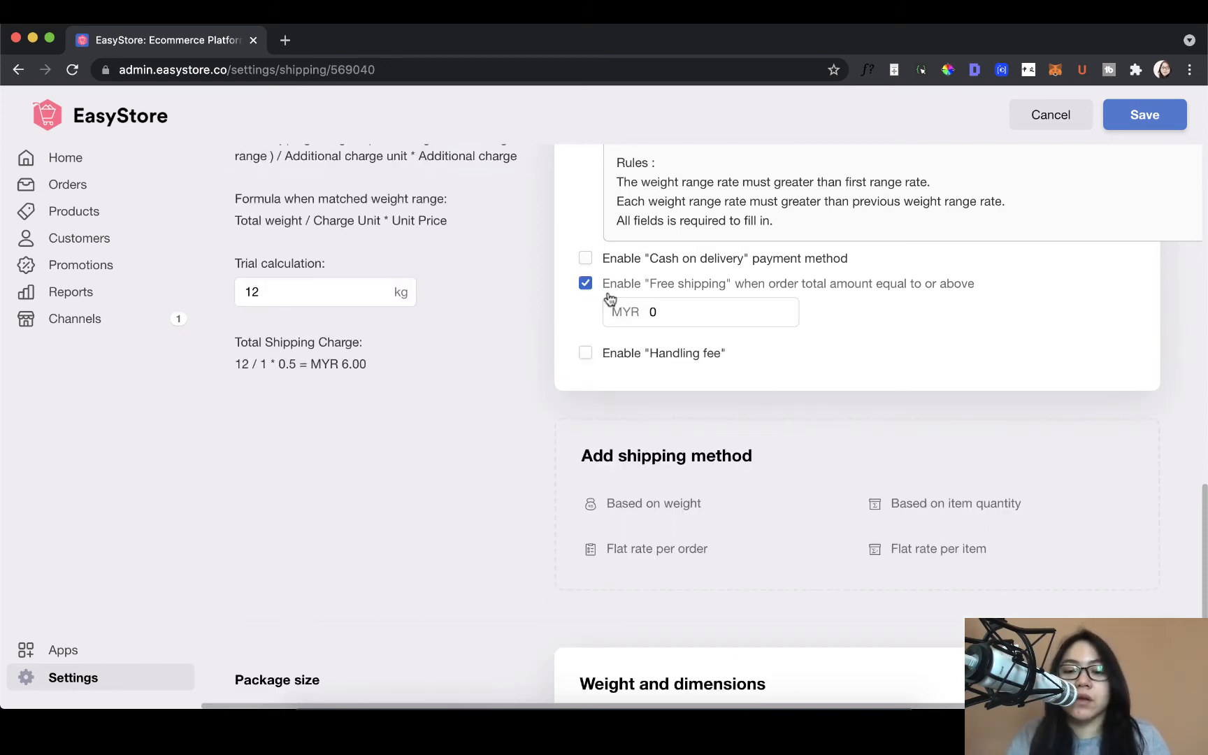
{"action": "left_click", "coordinate": [648, 308]}
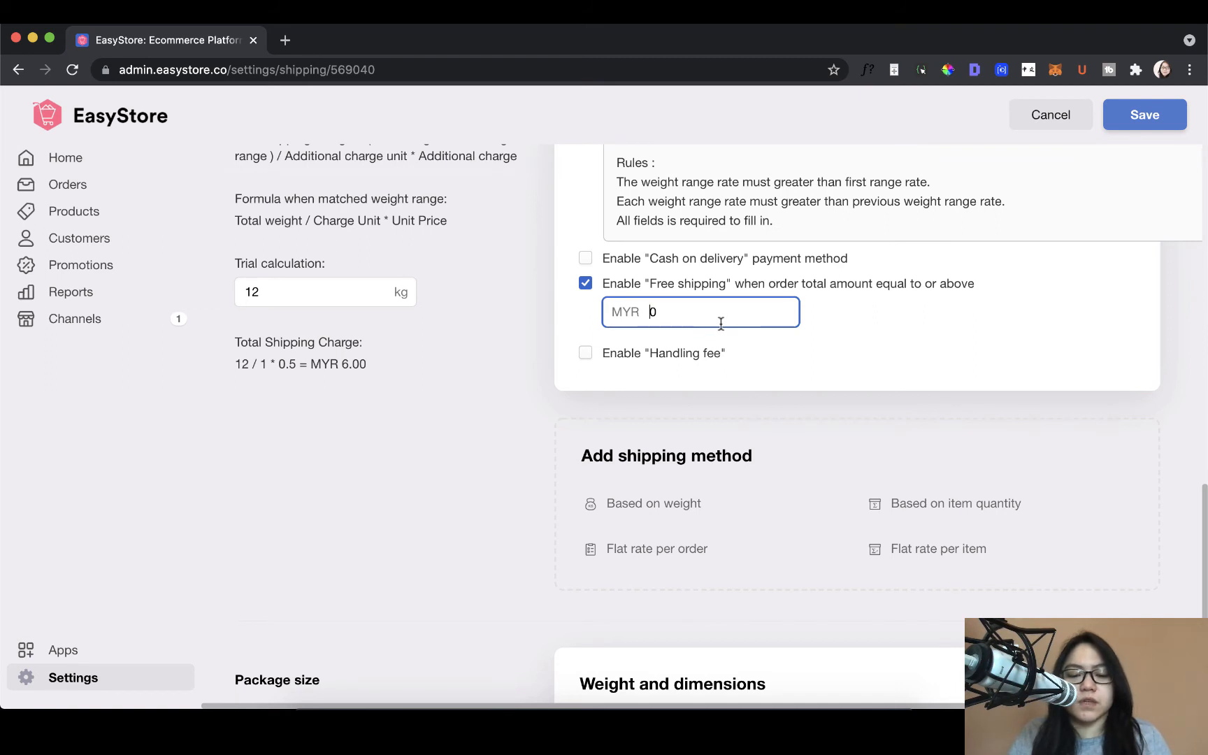
{"action": "type", "text": "500"}
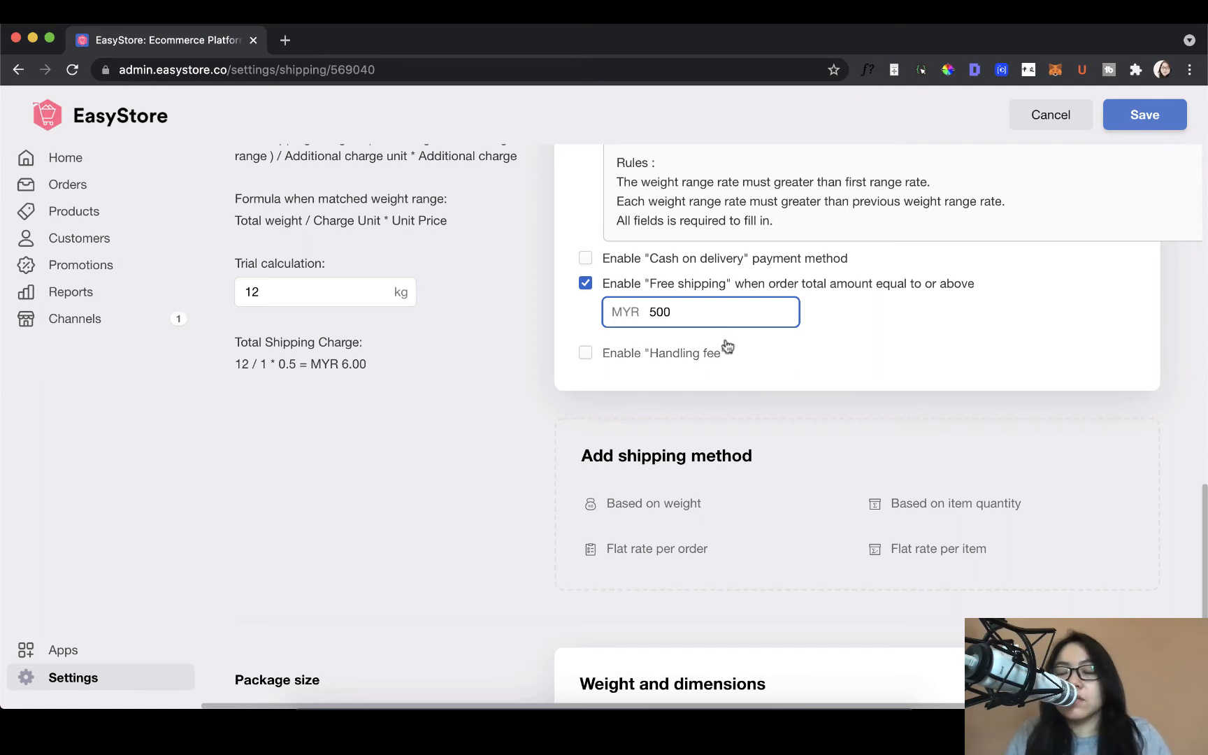
{"action": "left_click", "coordinate": [703, 358]}
{"action": "left_click", "coordinate": [699, 372]}
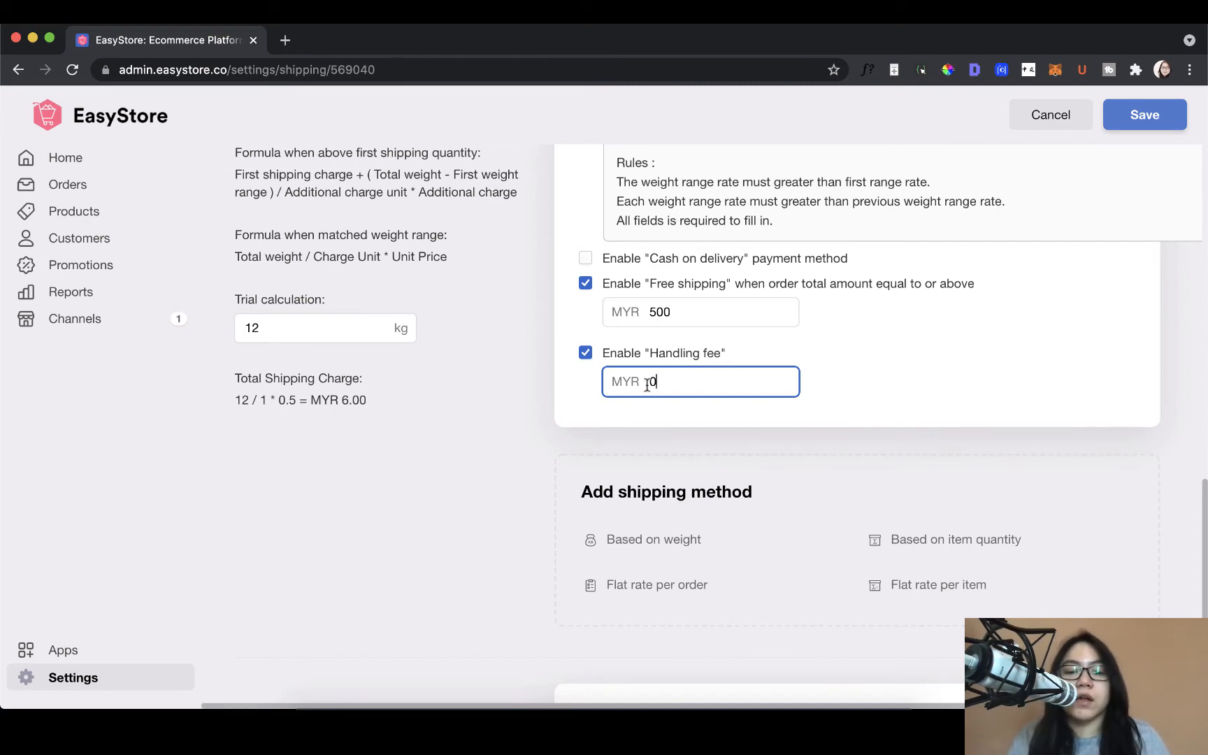
{"action": "left_click", "coordinate": [585, 355]}
{"action": "left_click", "coordinate": [585, 283]}
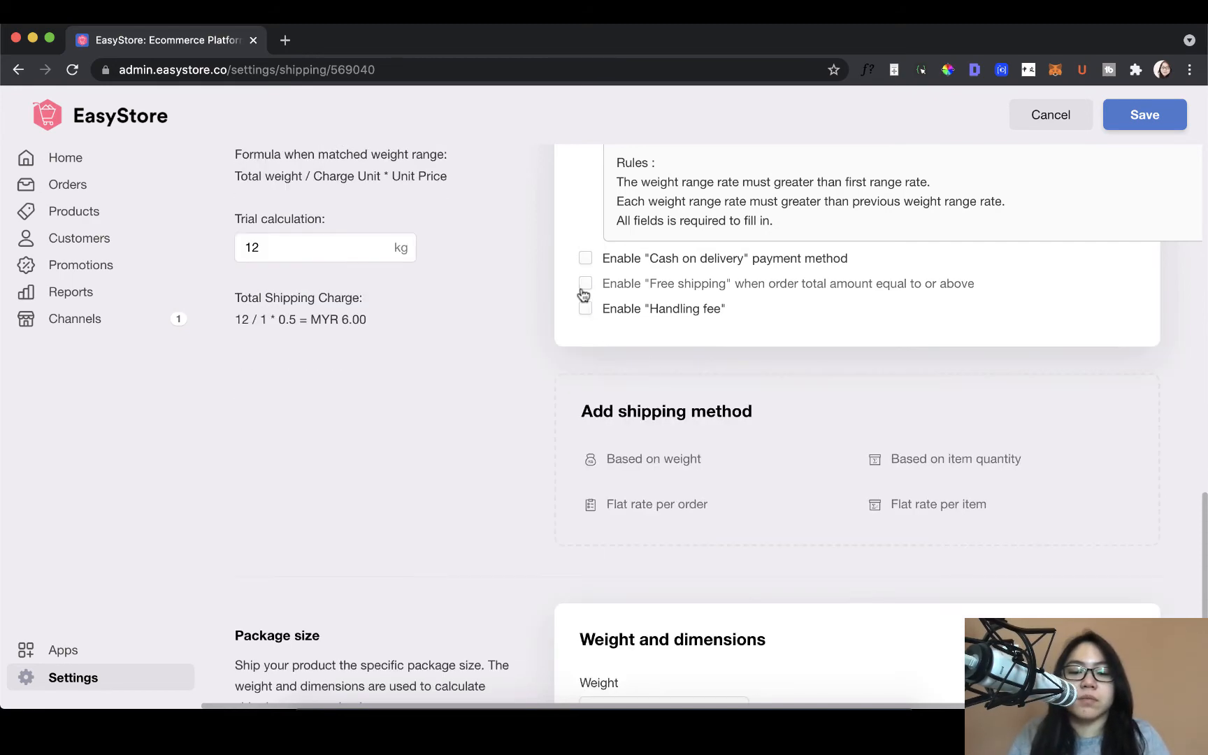
Step: Add a shipping method based on item quantity and name it "Shipping by Item"
{"action": "scroll", "coordinate": [769, 350], "scroll_direction": "down", "scroll_amount": 2}
{"action": "scroll", "coordinate": [870, 386], "scroll_direction": "up", "scroll_amount": 8}
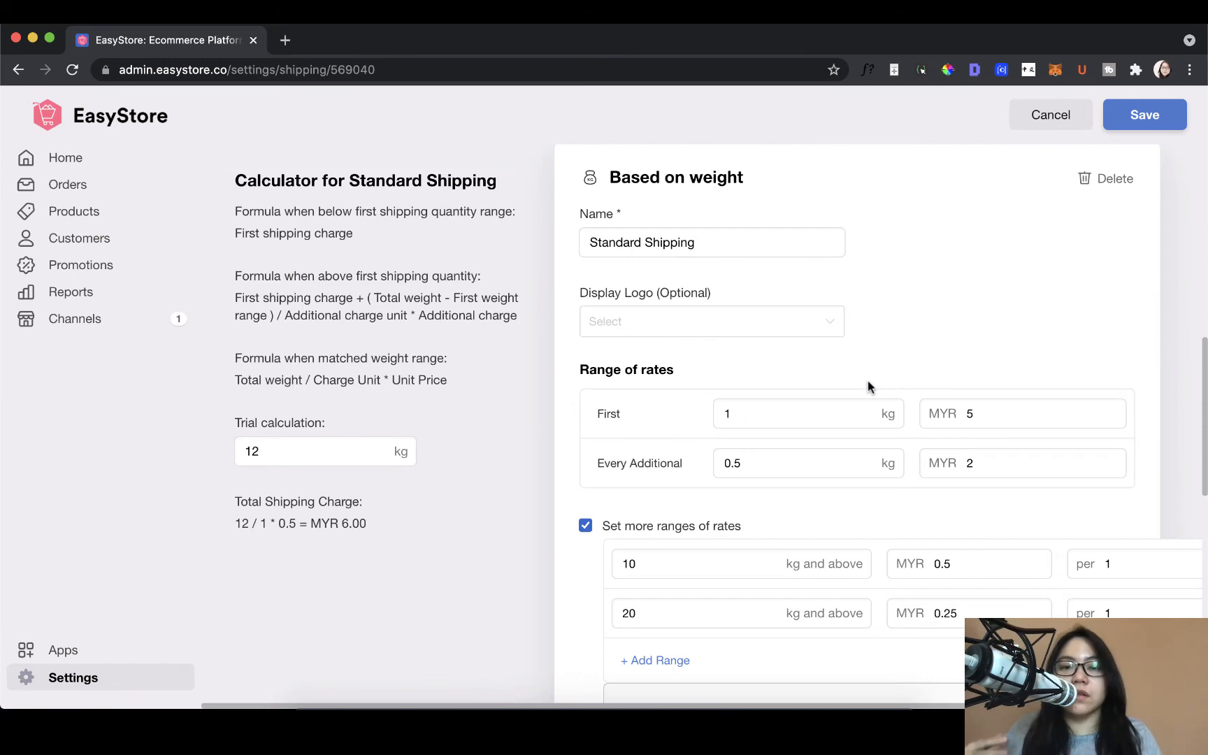
{"action": "scroll", "coordinate": [867, 386], "scroll_direction": "down", "scroll_amount": 7}
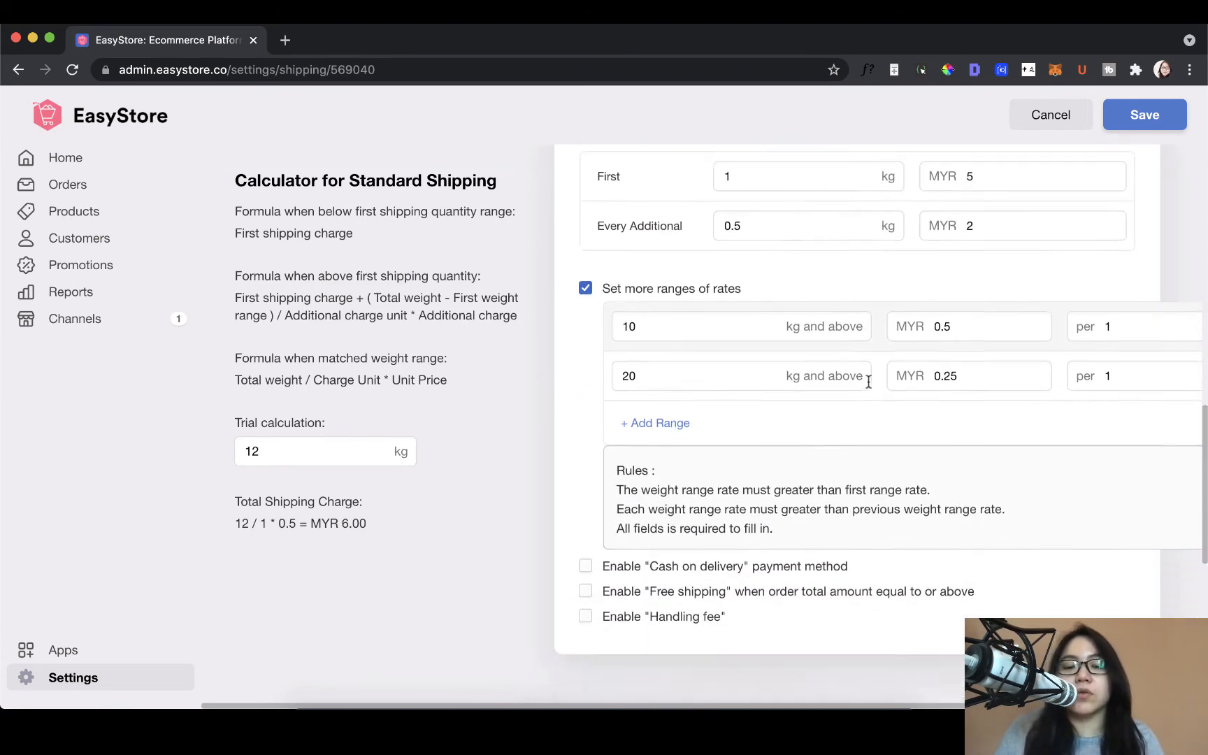
{"action": "scroll", "coordinate": [631, 447], "scroll_direction": "down", "scroll_amount": 1}
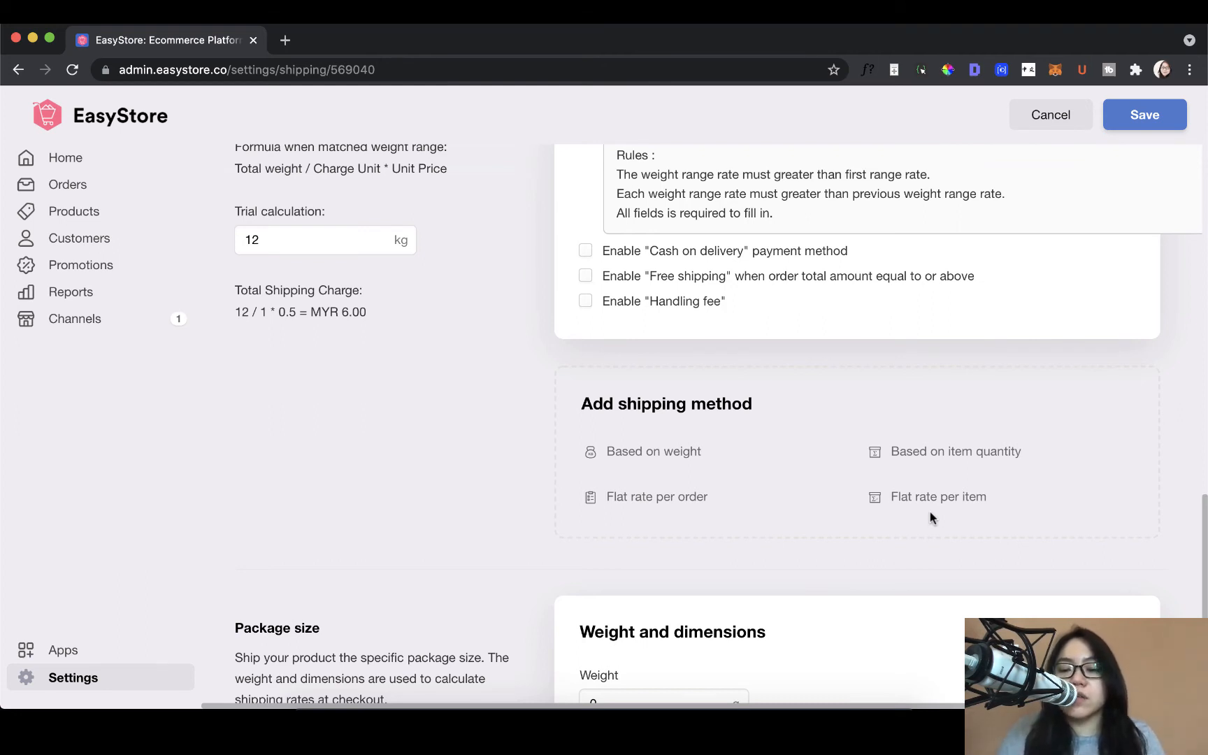
{"action": "scroll", "coordinate": [940, 455], "scroll_direction": "down", "scroll_amount": 1}
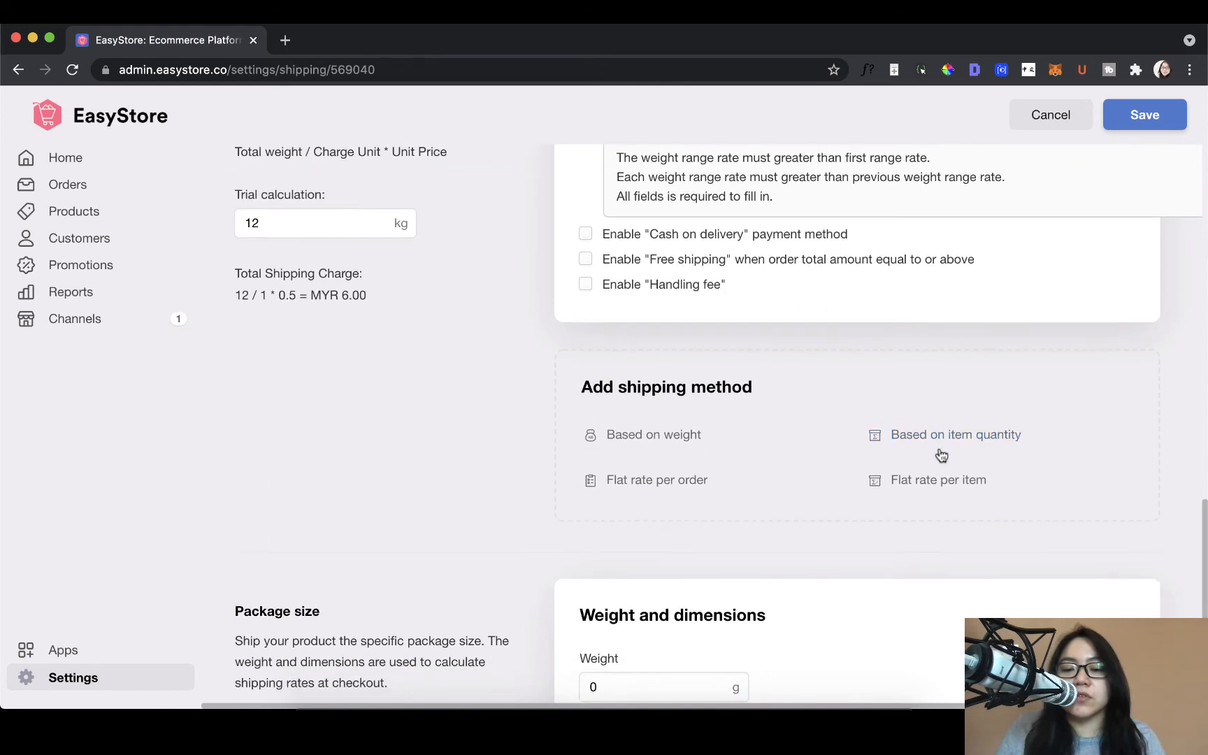
{"action": "left_click", "coordinate": [942, 450]}
{"action": "scroll", "coordinate": [913, 514], "scroll_direction": "down", "scroll_amount": 3}
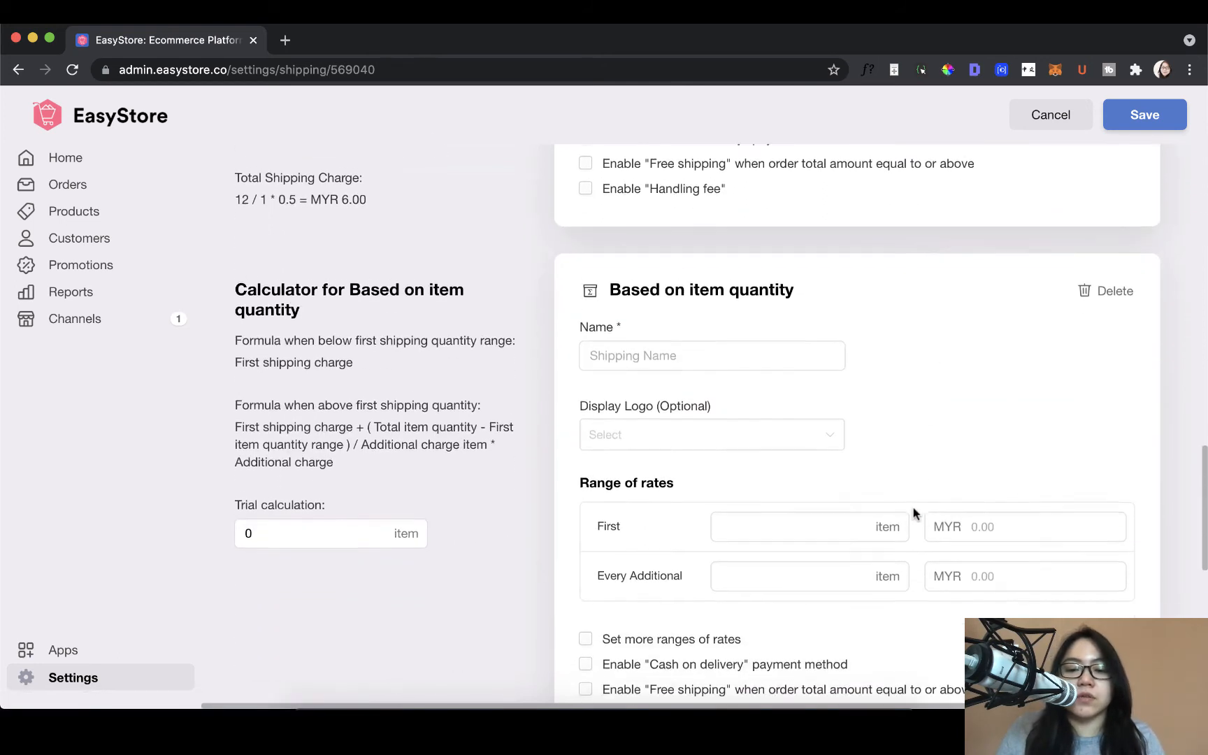
{"action": "scroll", "coordinate": [913, 513], "scroll_direction": "down", "scroll_amount": 3}
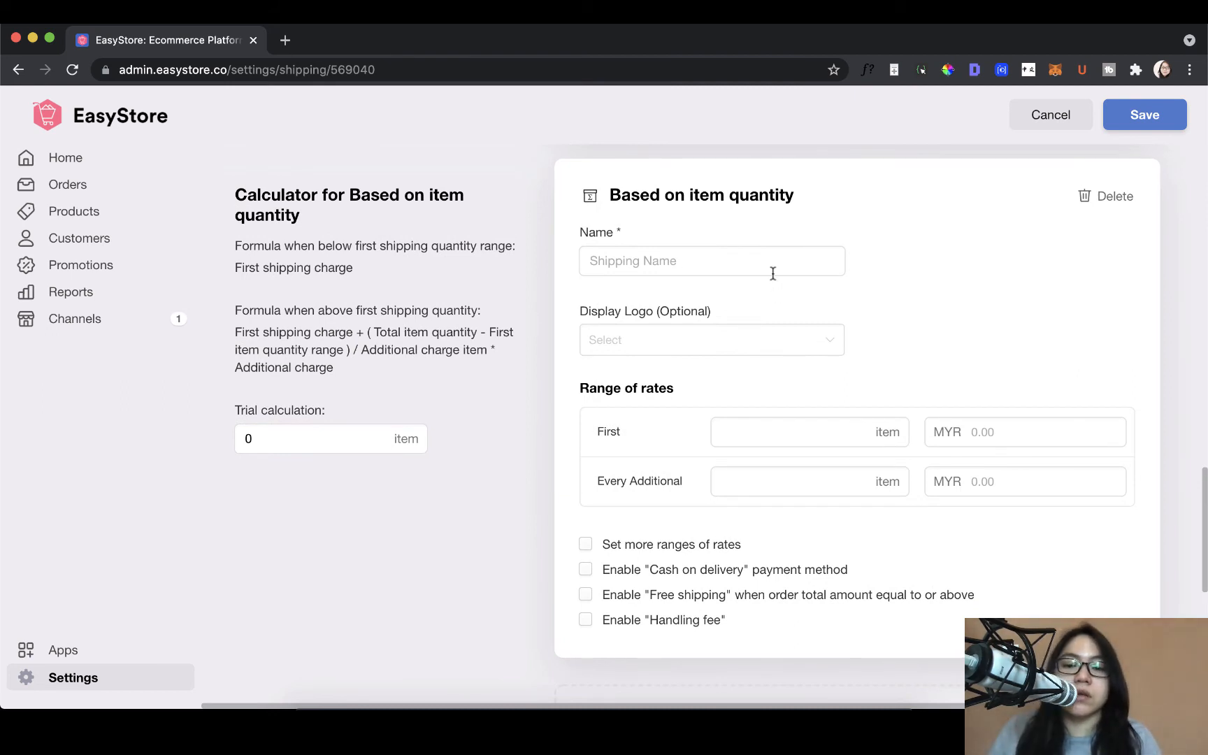
{"action": "left_click", "coordinate": [729, 269]}
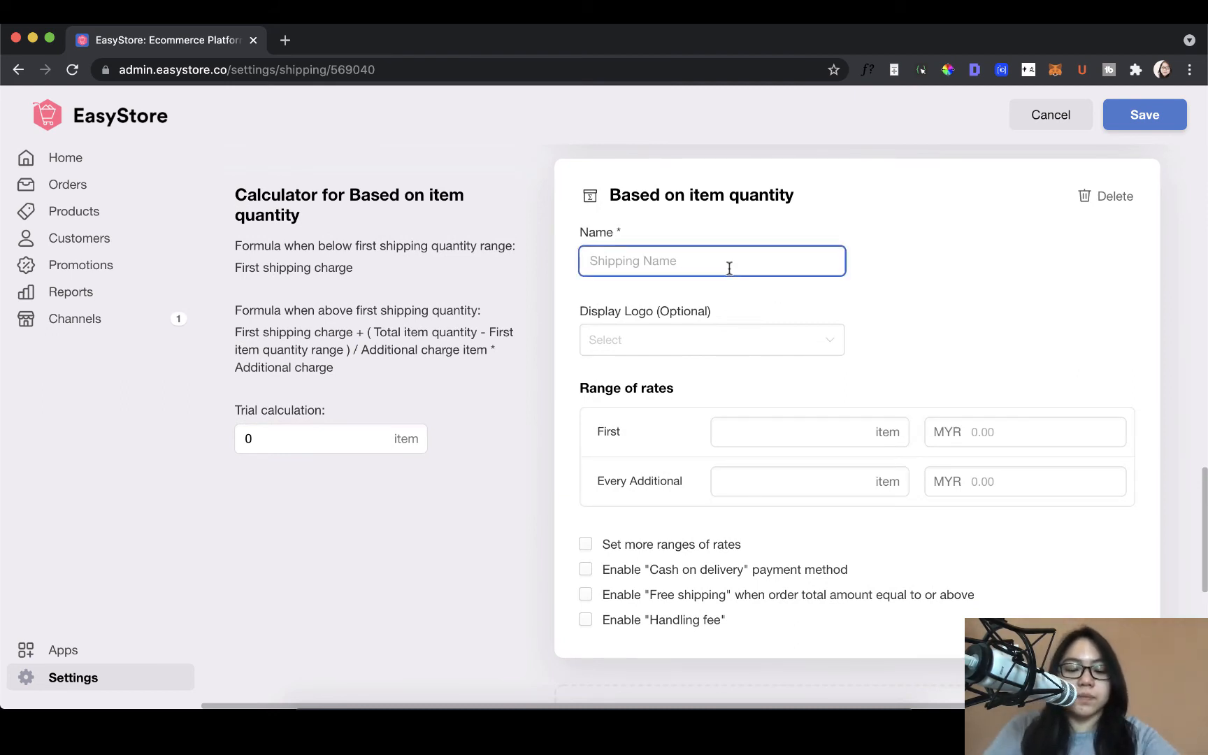
{"action": "type", "text": "Shipping by "}
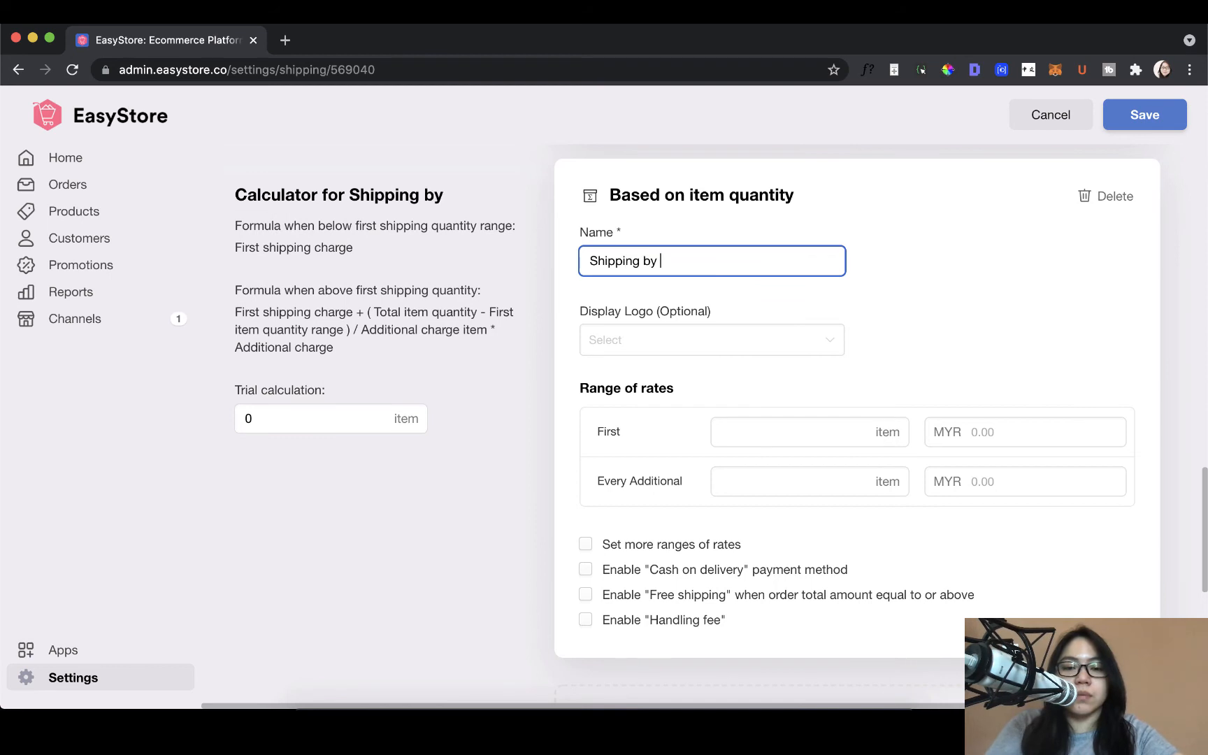
{"action": "type", "text": "Item"}
Step: Set the first range of Shipping by Item to 1 item at MYR 5
{"action": "left_click", "coordinate": [820, 435]}
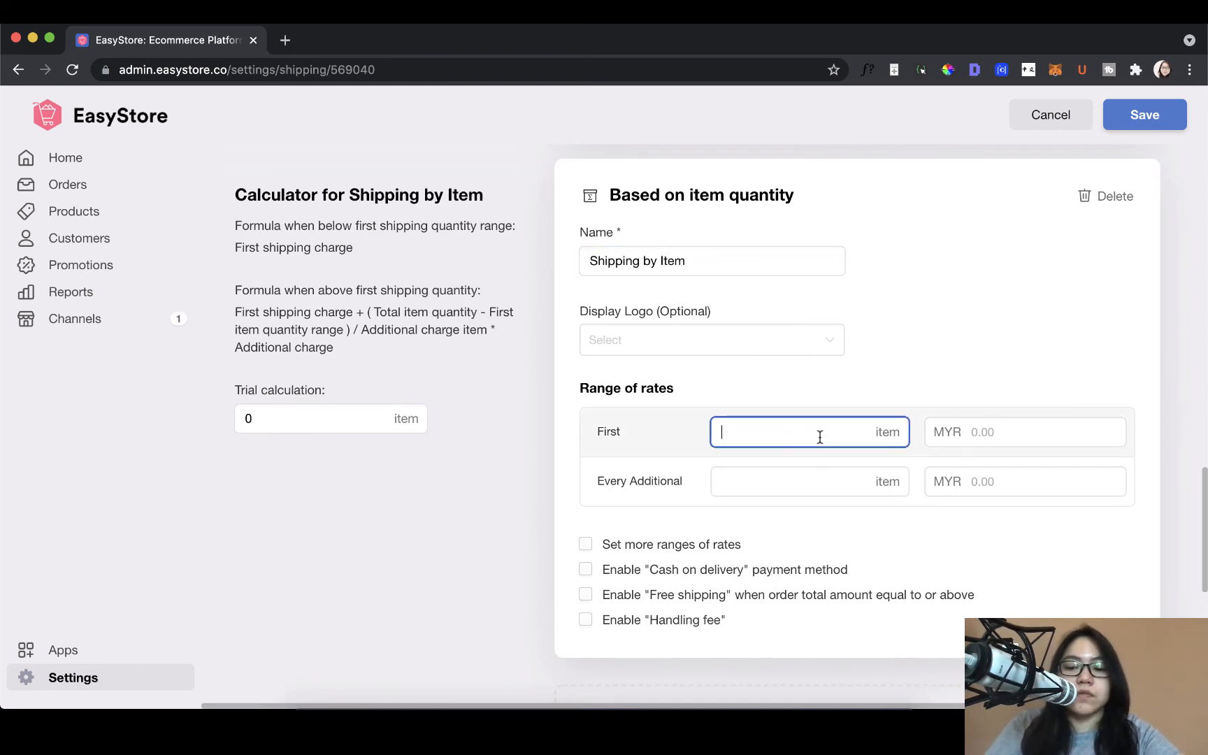
{"action": "type", "text": "1"}
{"action": "left_click", "coordinate": [983, 436]}
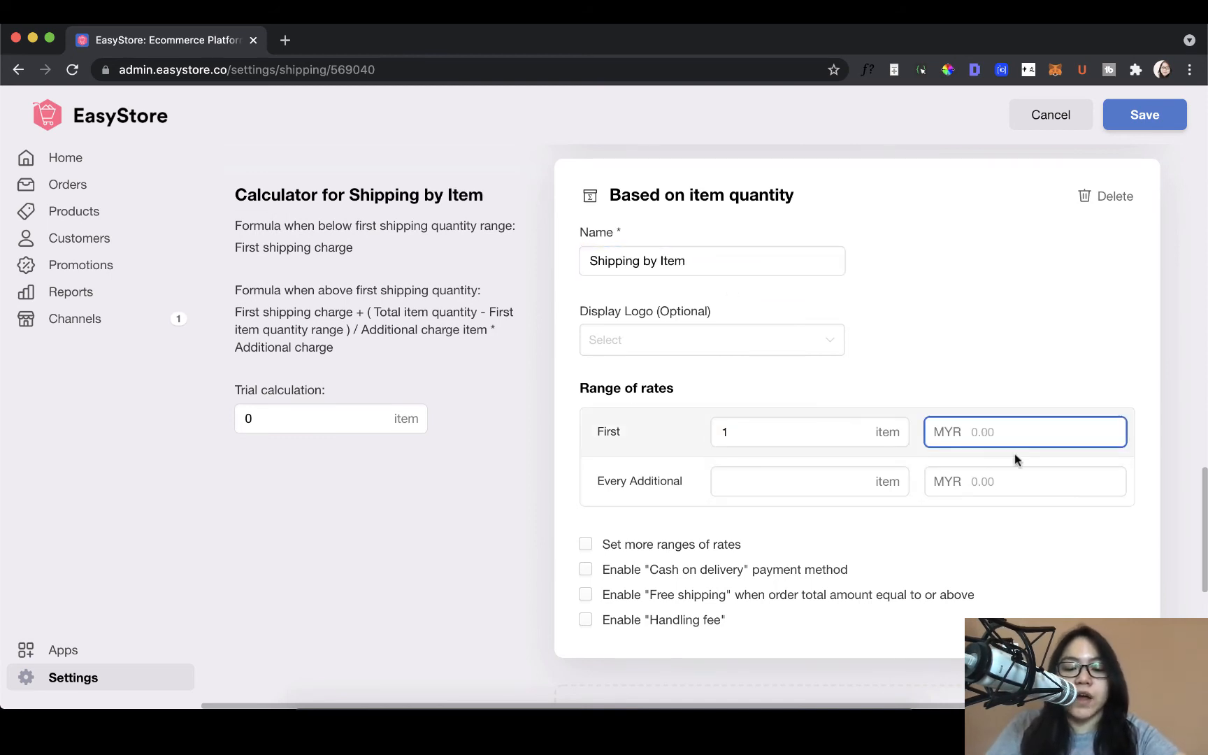
{"action": "type", "text": "5"}
Step: Set the rate for every additional item of Shipping by Item to 1 item at MYR 3
{"action": "left_click", "coordinate": [787, 480]}
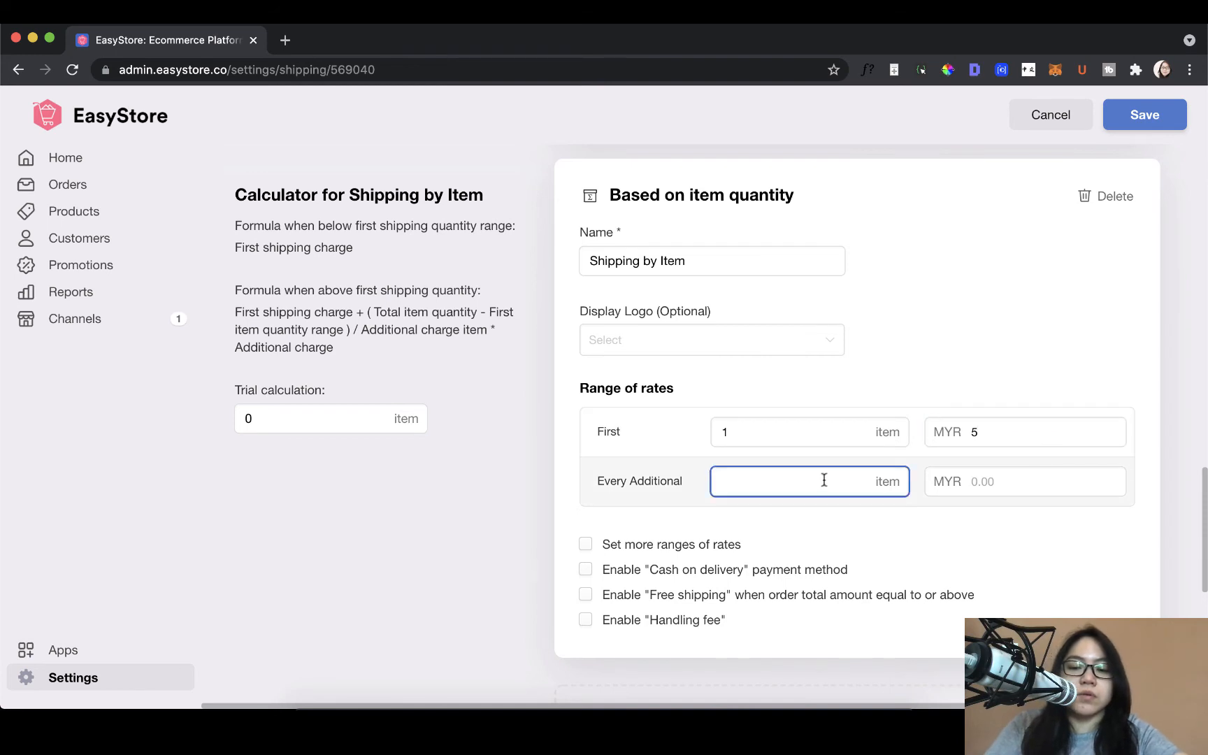
{"action": "type", "text": "2"}
{"action": "key", "text": "BackSpace"}
{"action": "type", "text": "1"}
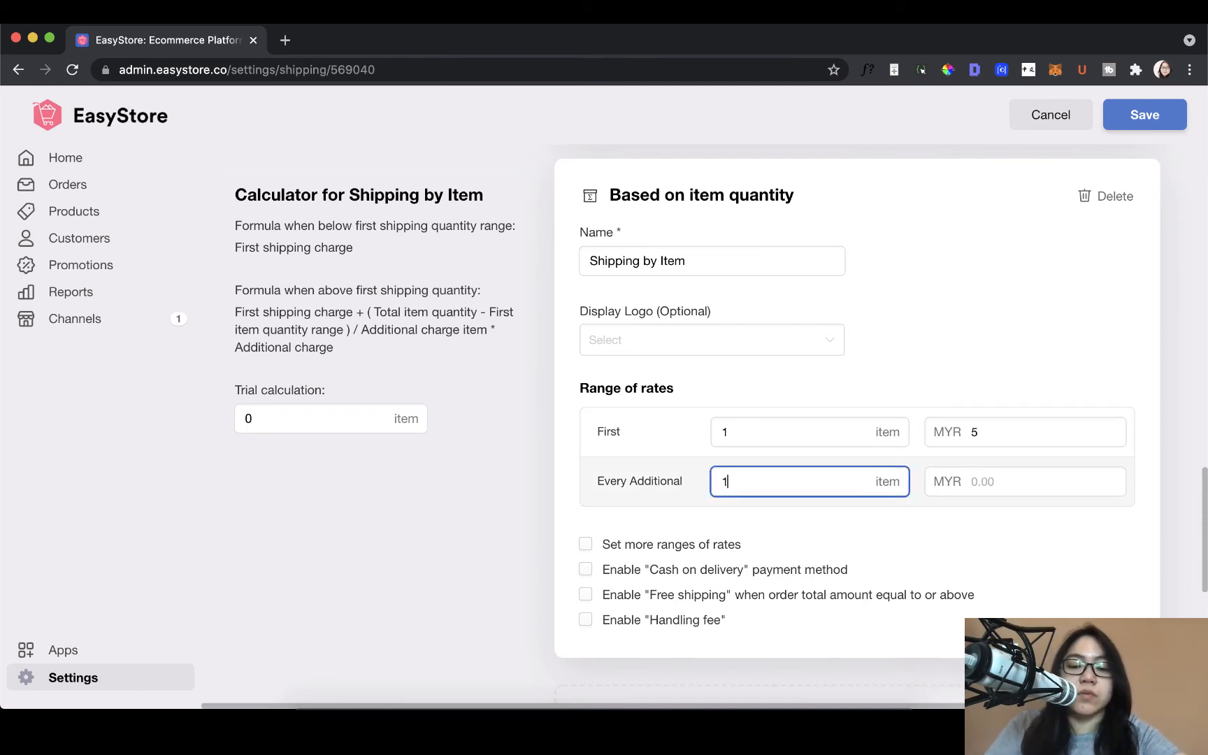
{"action": "left_click", "coordinate": [978, 482]}
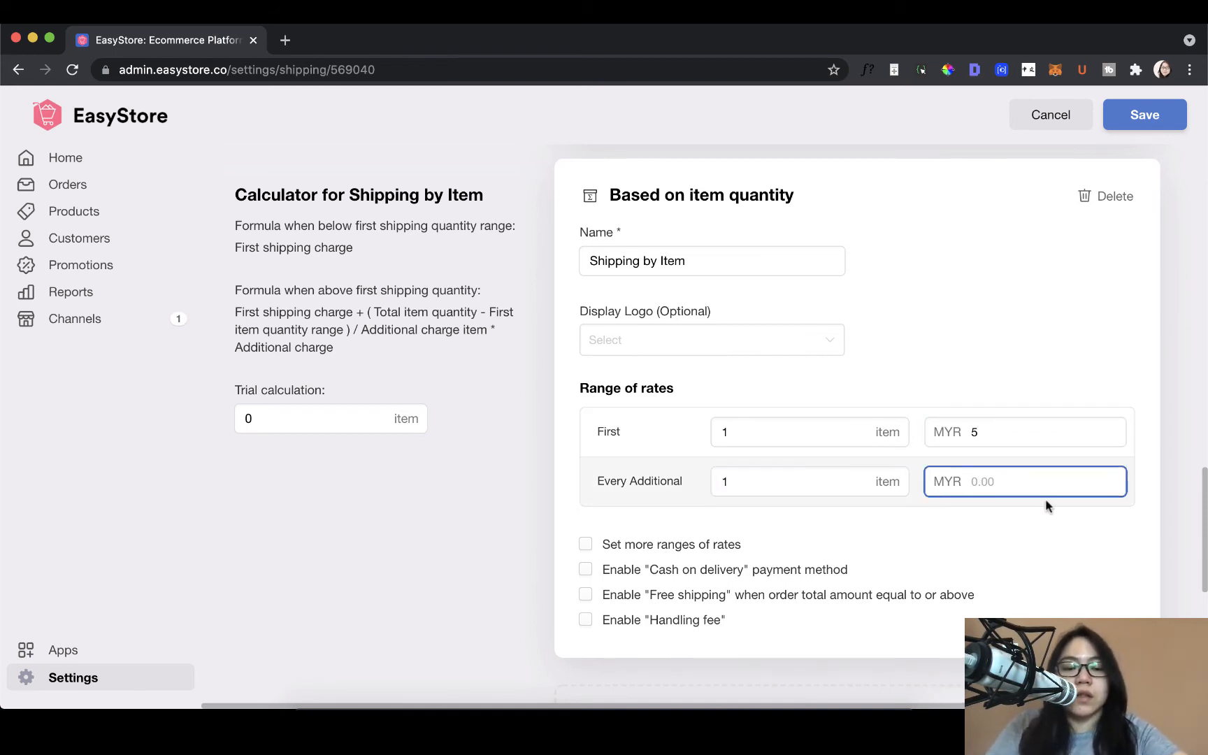
{"action": "type", "text": "3"}
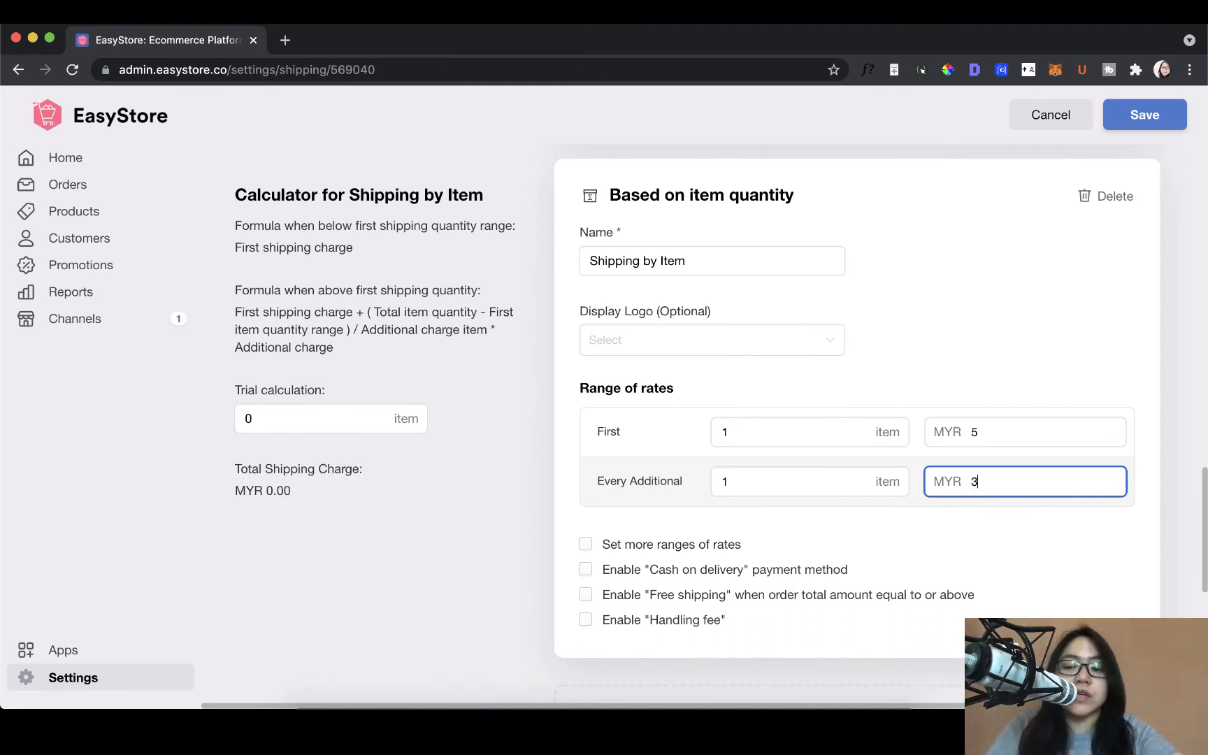
{"action": "left_click", "coordinate": [1015, 530]}
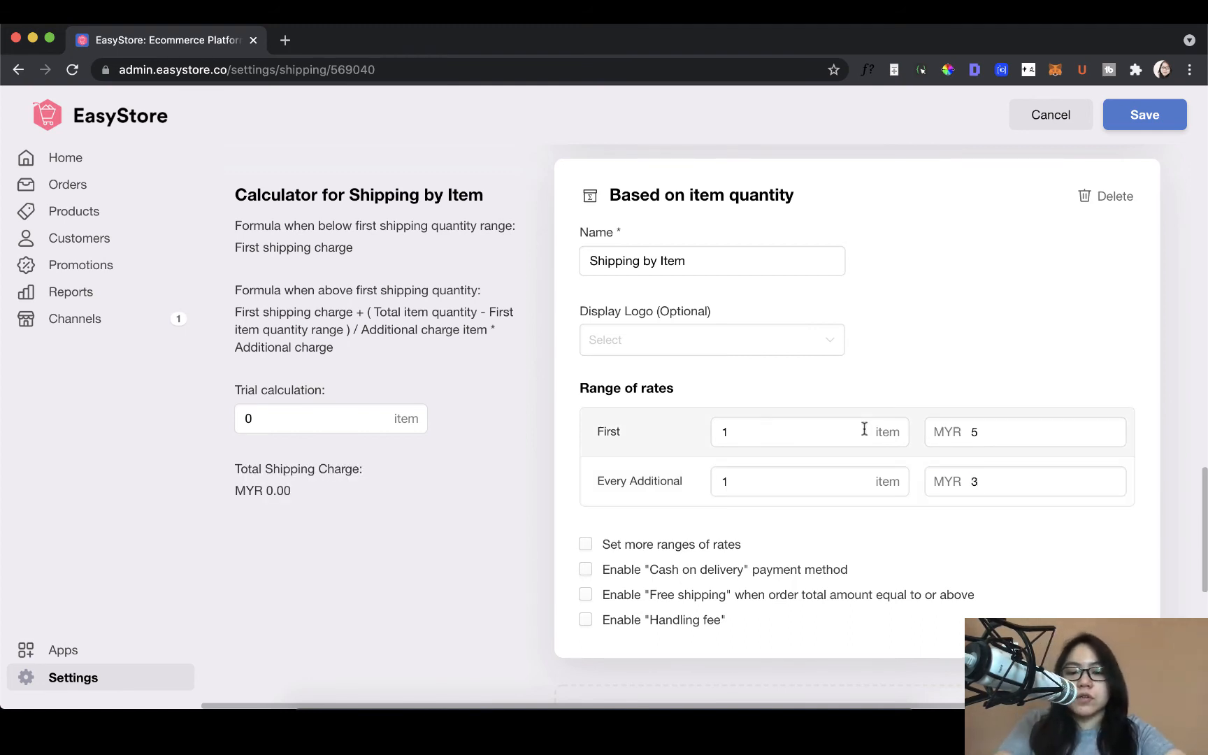
Step: Run a trial calculation of the Shipping by Item charge for 2 items
{"action": "left_click", "coordinate": [321, 418]}
{"action": "key", "text": "BackSpace"}
{"action": "type", "text": "2"}
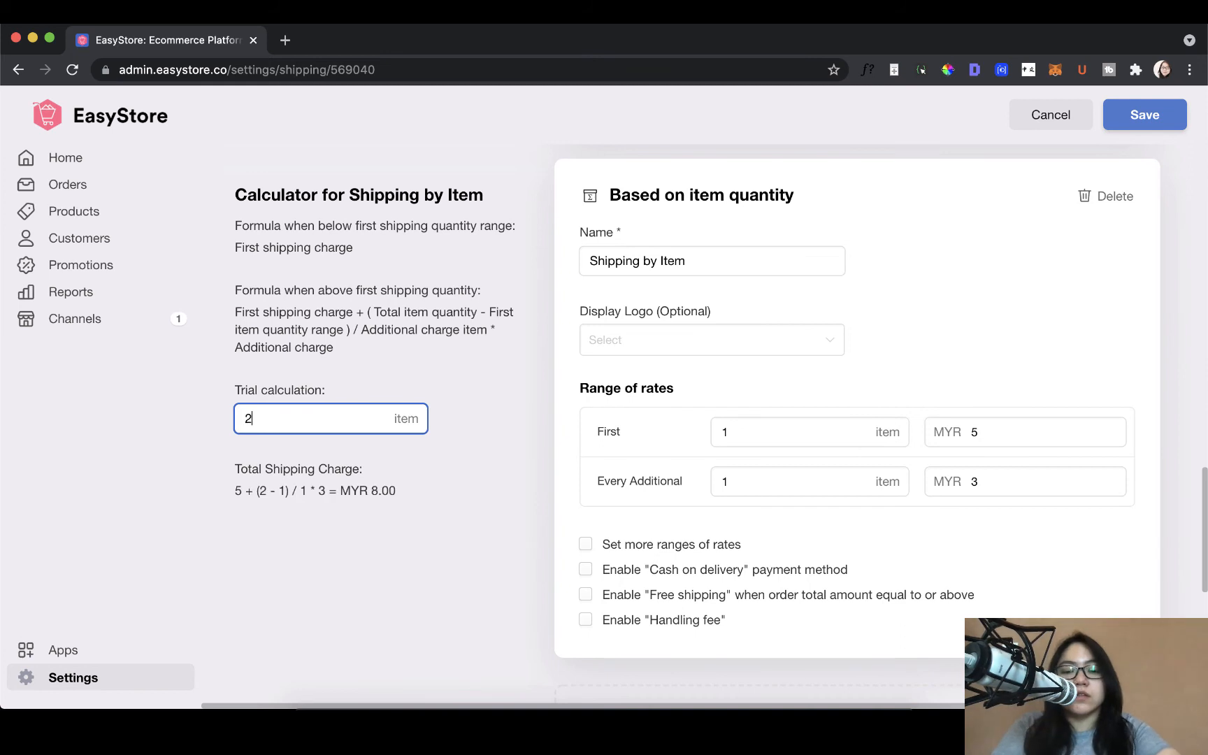
{"action": "left_click", "coordinate": [384, 534]}
Step: Enable additional ranges of rates for Shipping by Item and examine the range fields and rules
{"action": "scroll", "coordinate": [384, 529], "scroll_direction": "down", "scroll_amount": 1}
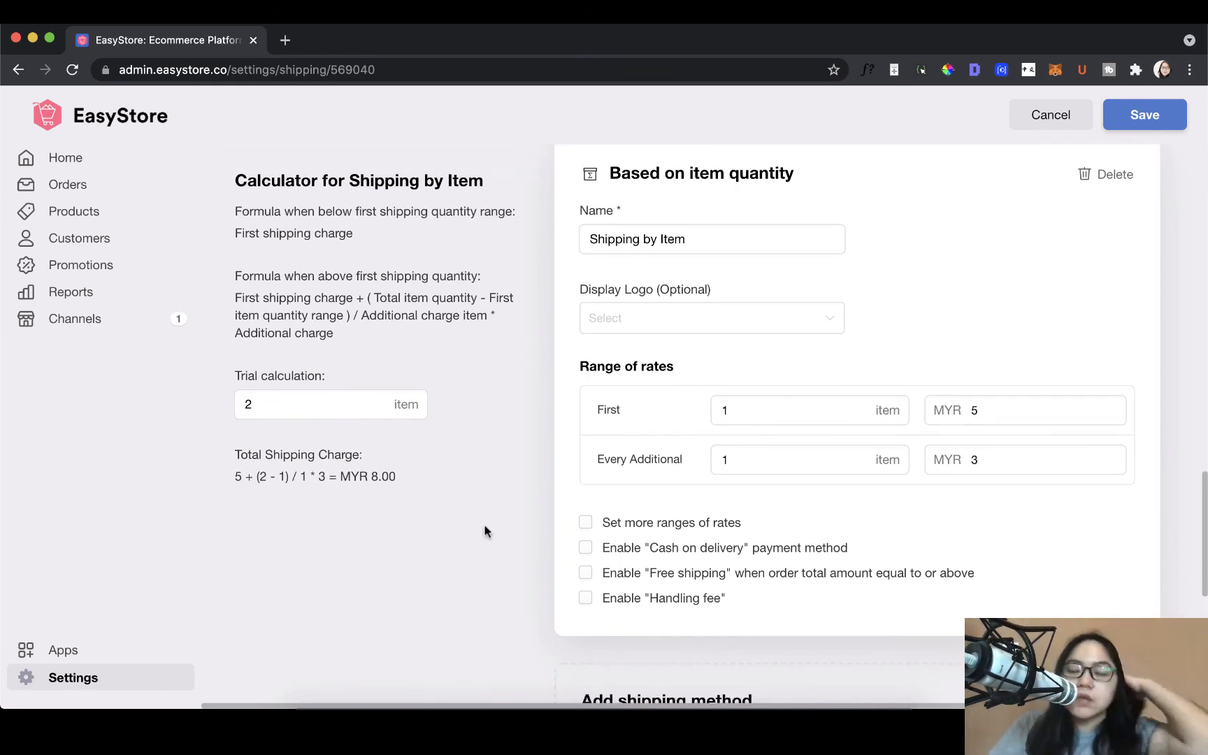
{"action": "left_click", "coordinate": [655, 526]}
{"action": "scroll", "coordinate": [700, 543], "scroll_direction": "down", "scroll_amount": 2}
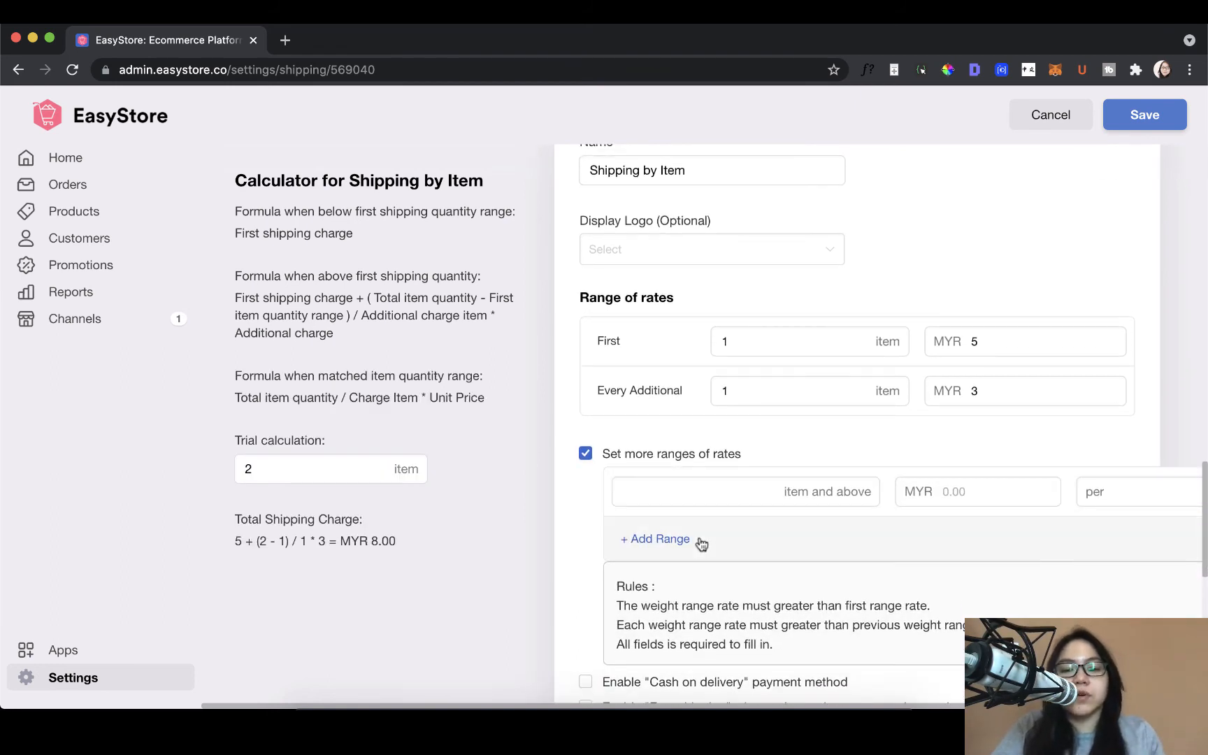
{"action": "scroll", "coordinate": [702, 544], "scroll_direction": "right", "scroll_amount": 2}
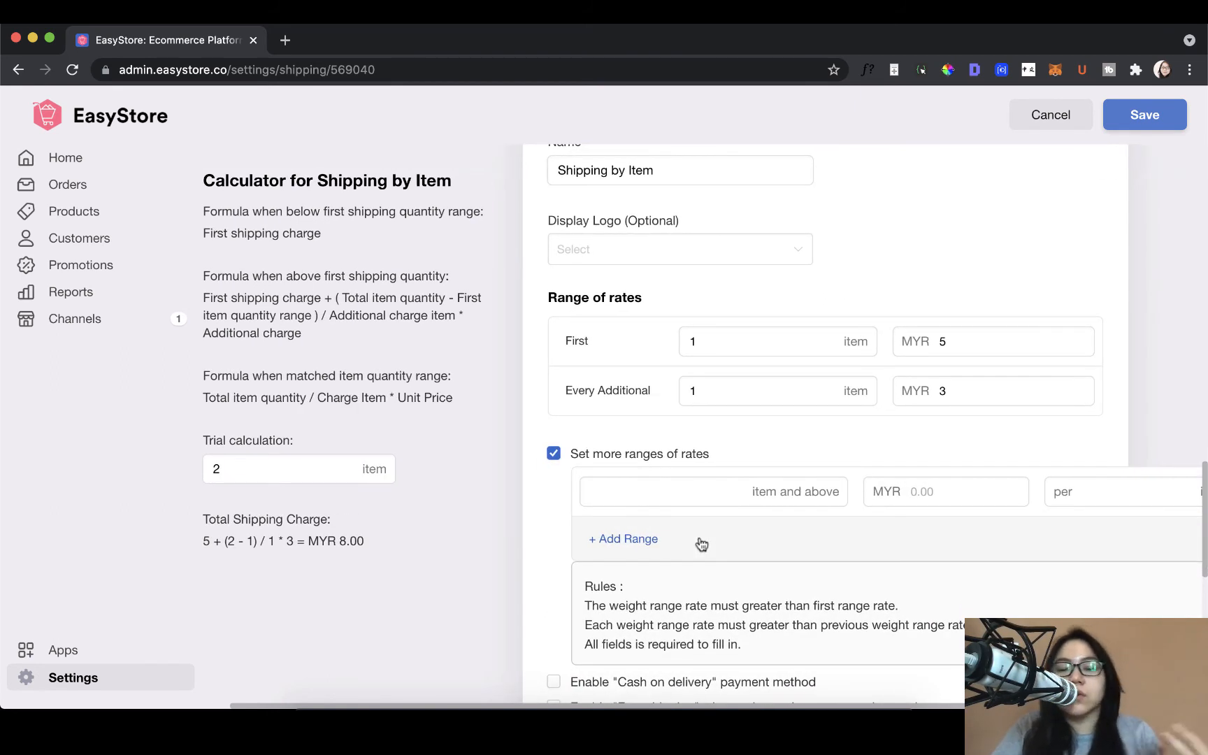
{"action": "scroll", "coordinate": [701, 544], "scroll_direction": "down", "scroll_amount": 1}
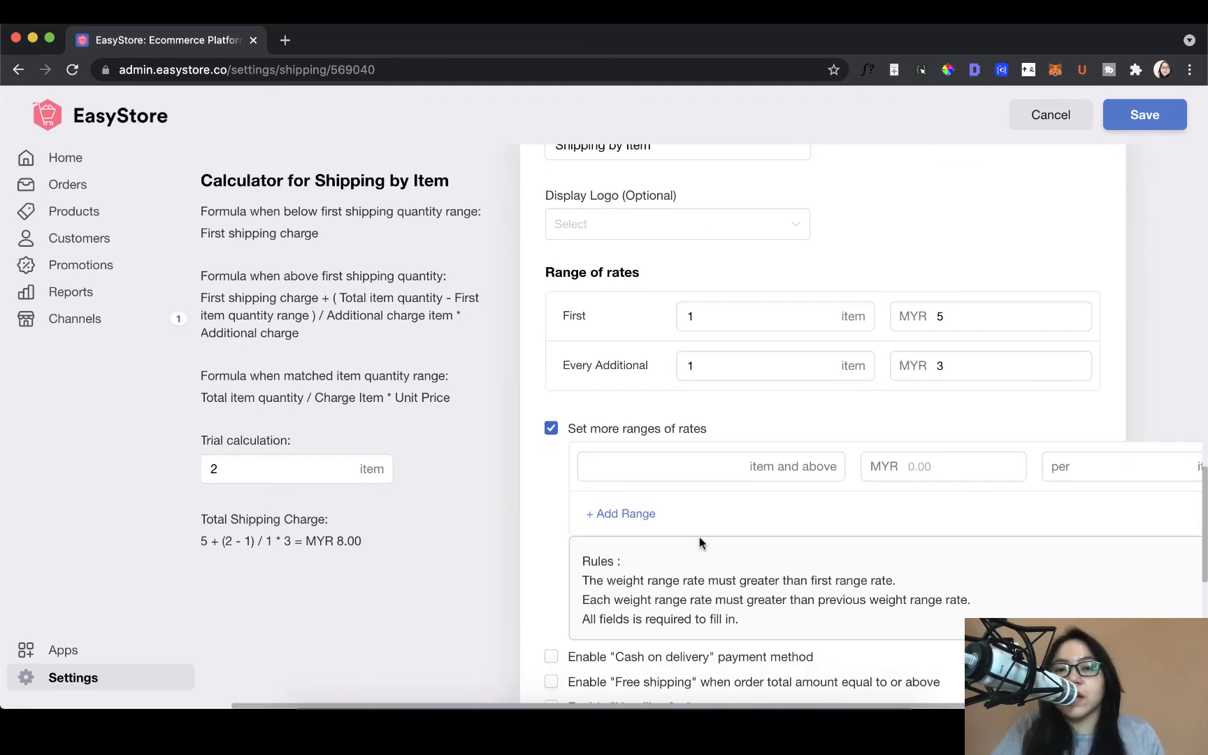
Step: Add a flat-rate-per-order shipping method named "Flat rate" with a per-order rate of MYR 10
{"action": "scroll", "coordinate": [701, 544], "scroll_direction": "down", "scroll_amount": 8}
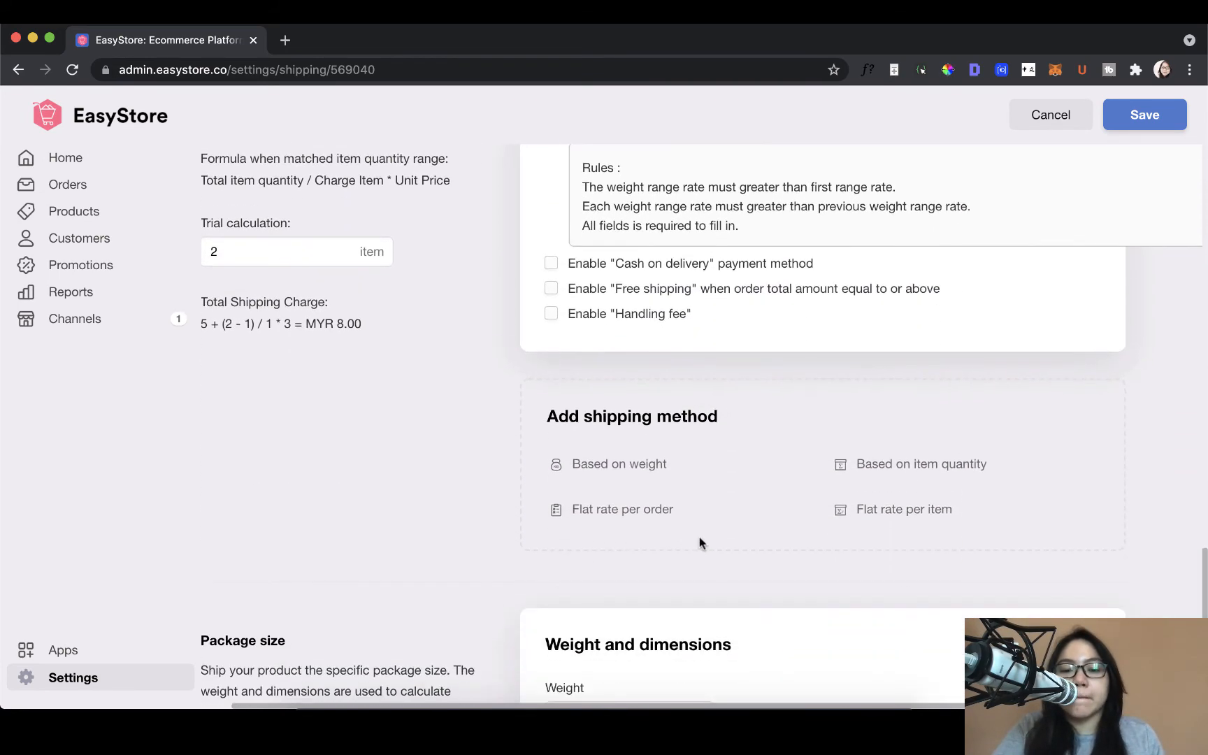
{"action": "left_click", "coordinate": [654, 496]}
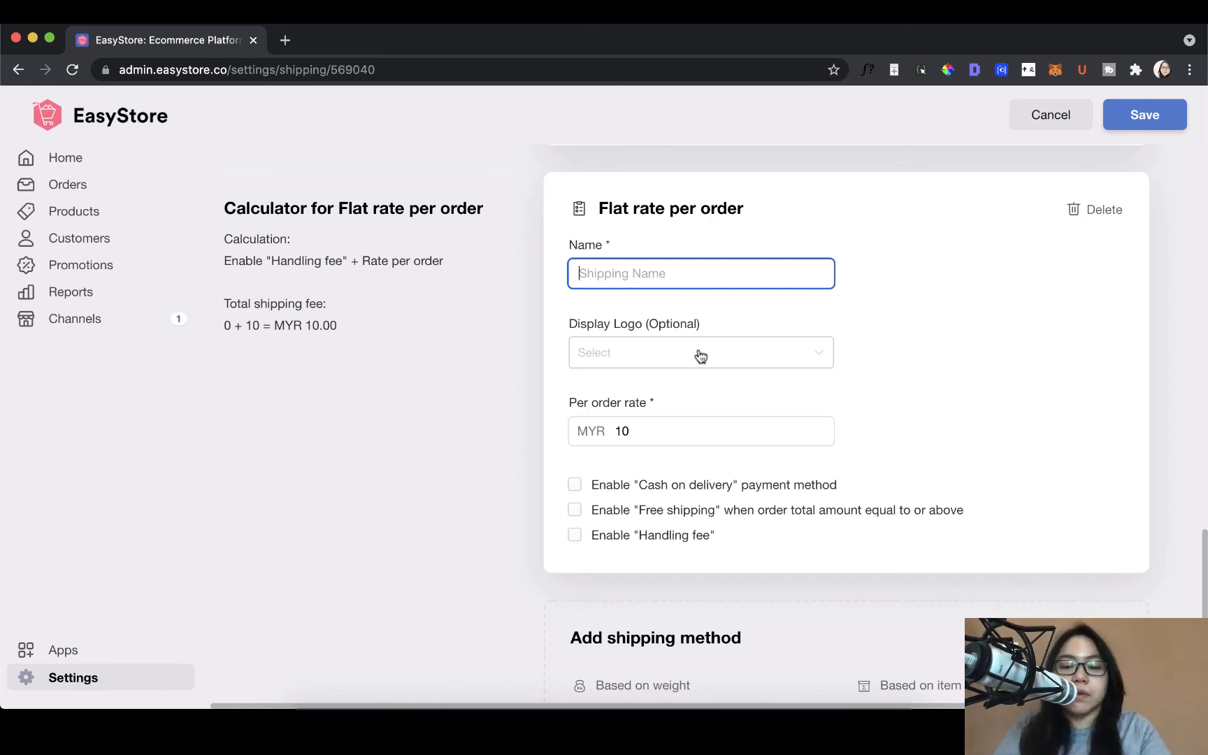
{"action": "type", "text": "Flat "}
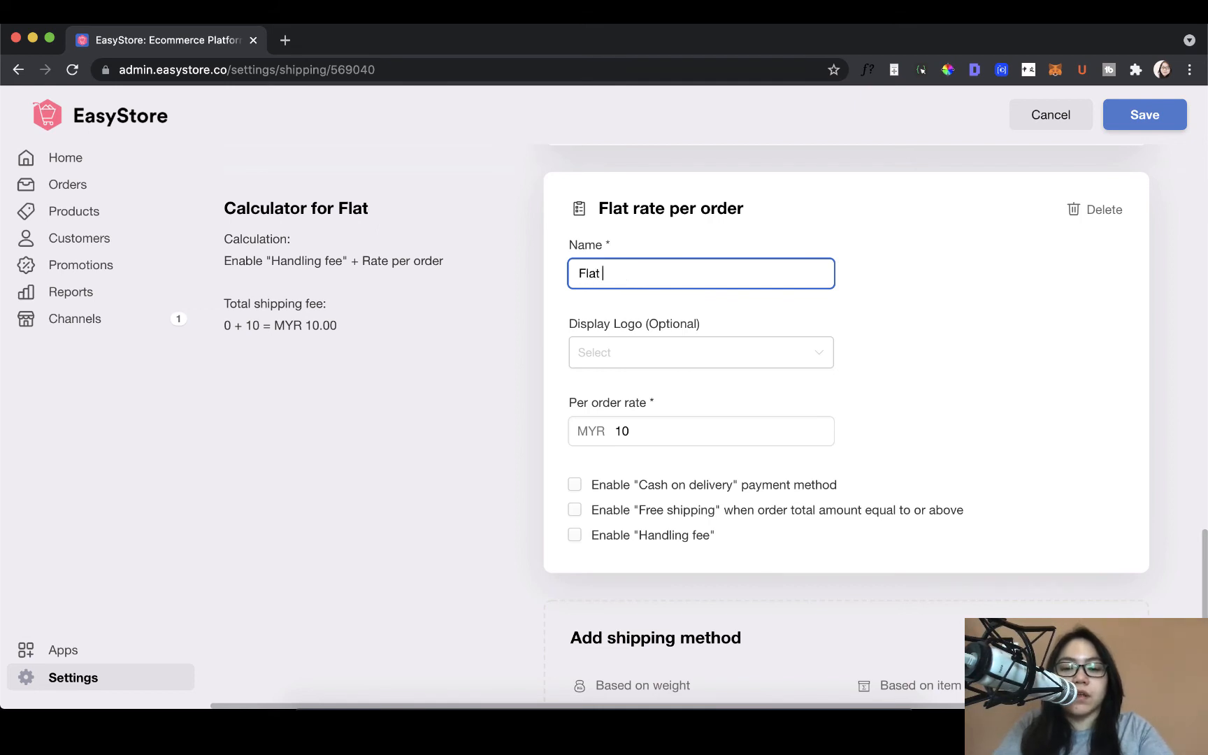
{"action": "type", "text": "rate"}
{"action": "scroll", "coordinate": [747, 369], "scroll_direction": "down", "scroll_amount": 2}
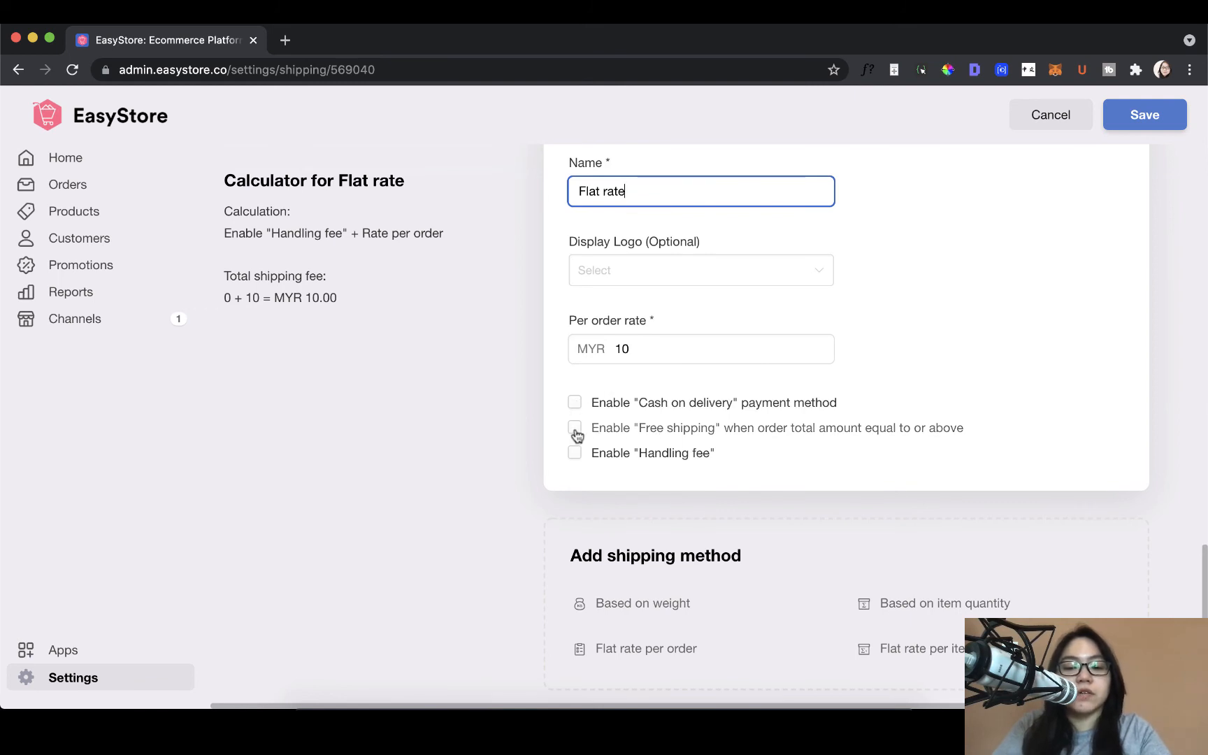
{"action": "scroll", "coordinate": [577, 437], "scroll_direction": "down", "scroll_amount": 1}
{"action": "scroll", "coordinate": [578, 436], "scroll_direction": "down", "scroll_amount": 3}
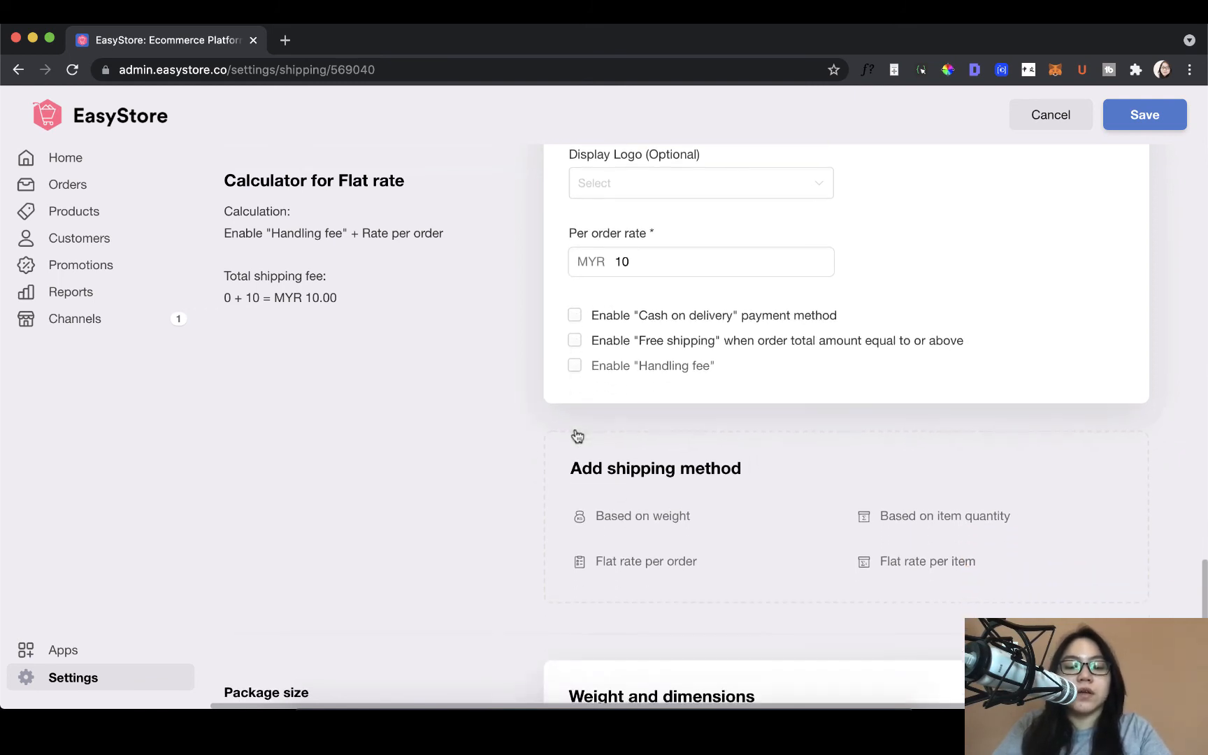
{"action": "scroll", "coordinate": [574, 428], "scroll_direction": "up", "scroll_amount": 3}
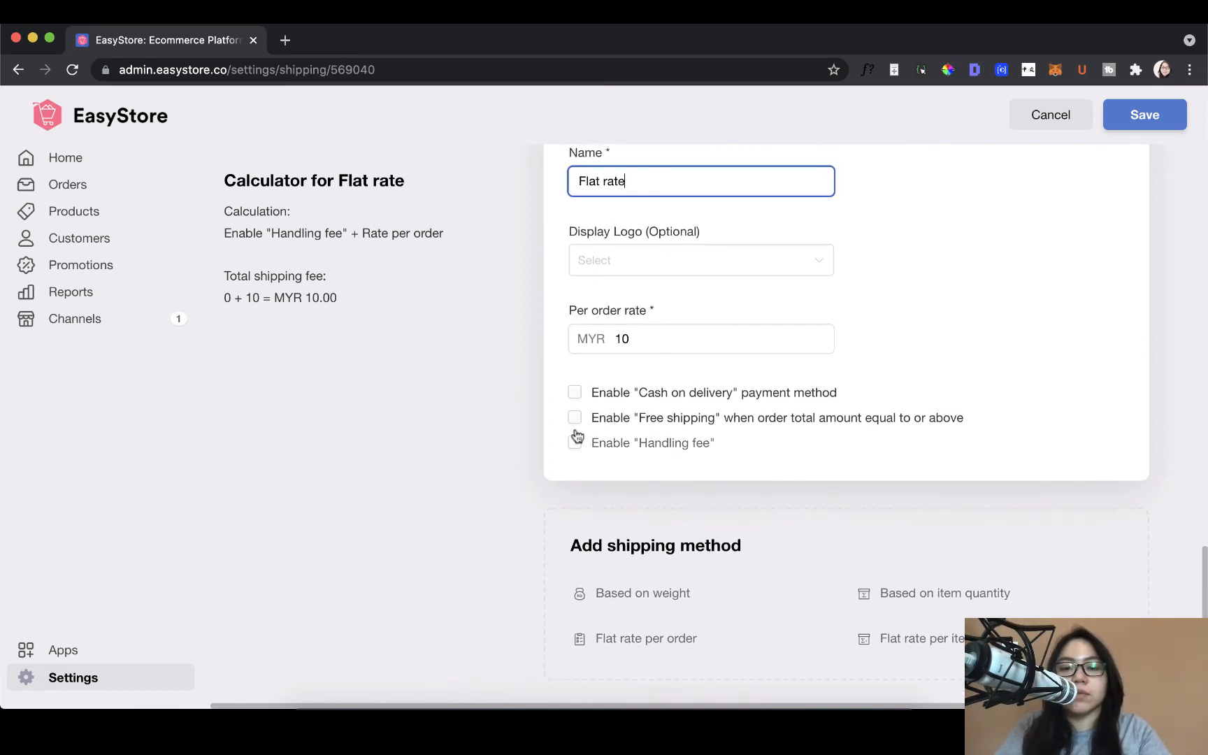
Step: Add a flat-rate-per-item shipping method named "Flat rate per item" with a per-item rate of MYR 5
{"action": "scroll", "coordinate": [578, 437], "scroll_direction": "down", "scroll_amount": 1}
{"action": "scroll", "coordinate": [576, 433], "scroll_direction": "down", "scroll_amount": 5}
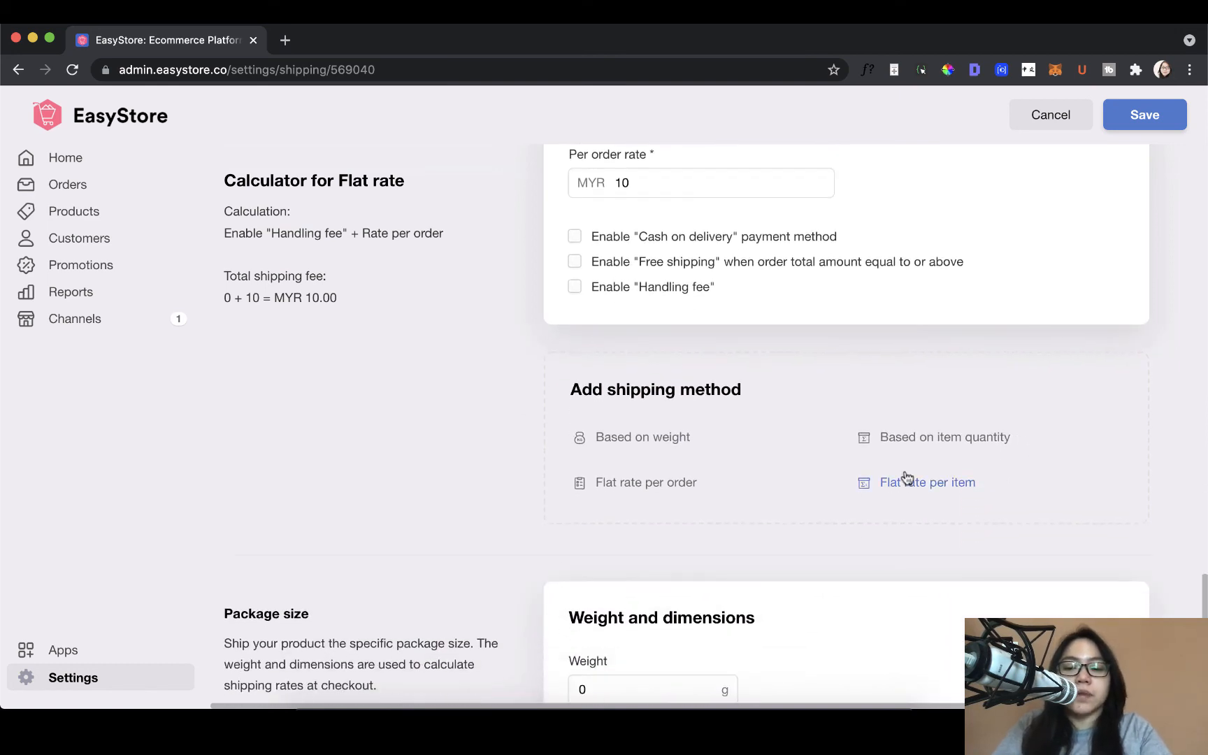
{"action": "scroll", "coordinate": [907, 476], "scroll_direction": "down", "scroll_amount": 1}
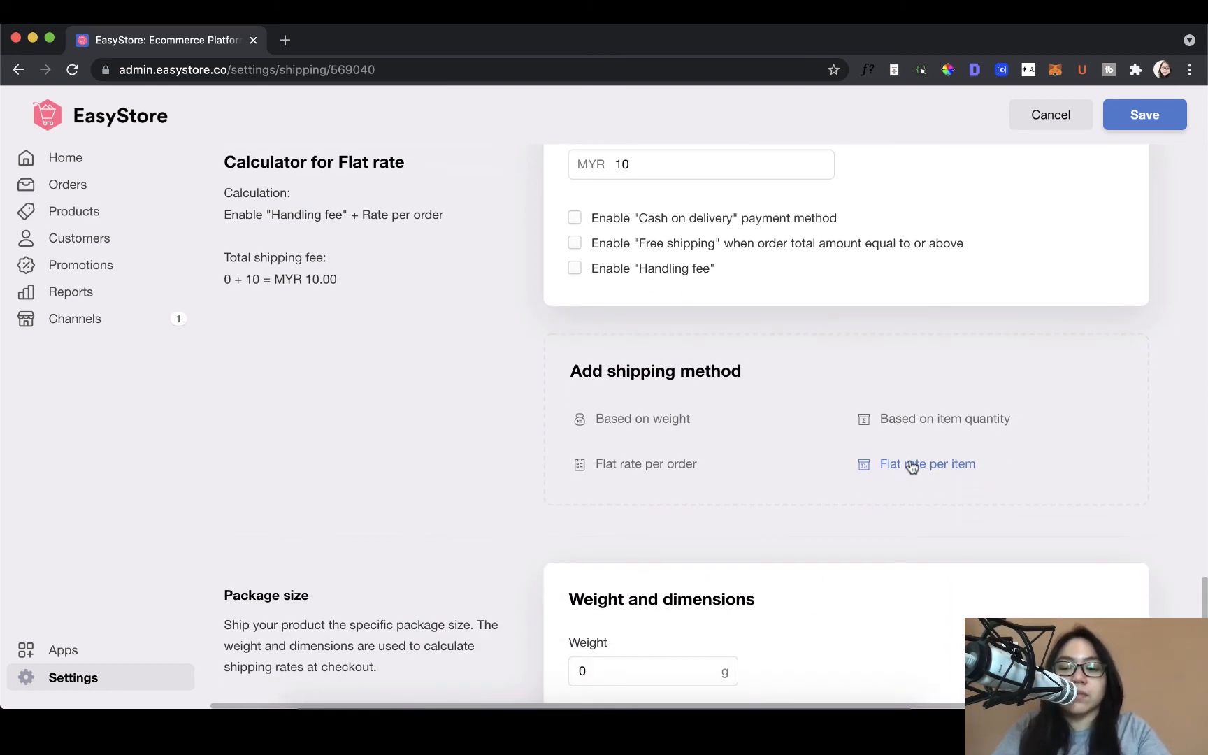
{"action": "left_click", "coordinate": [912, 465]}
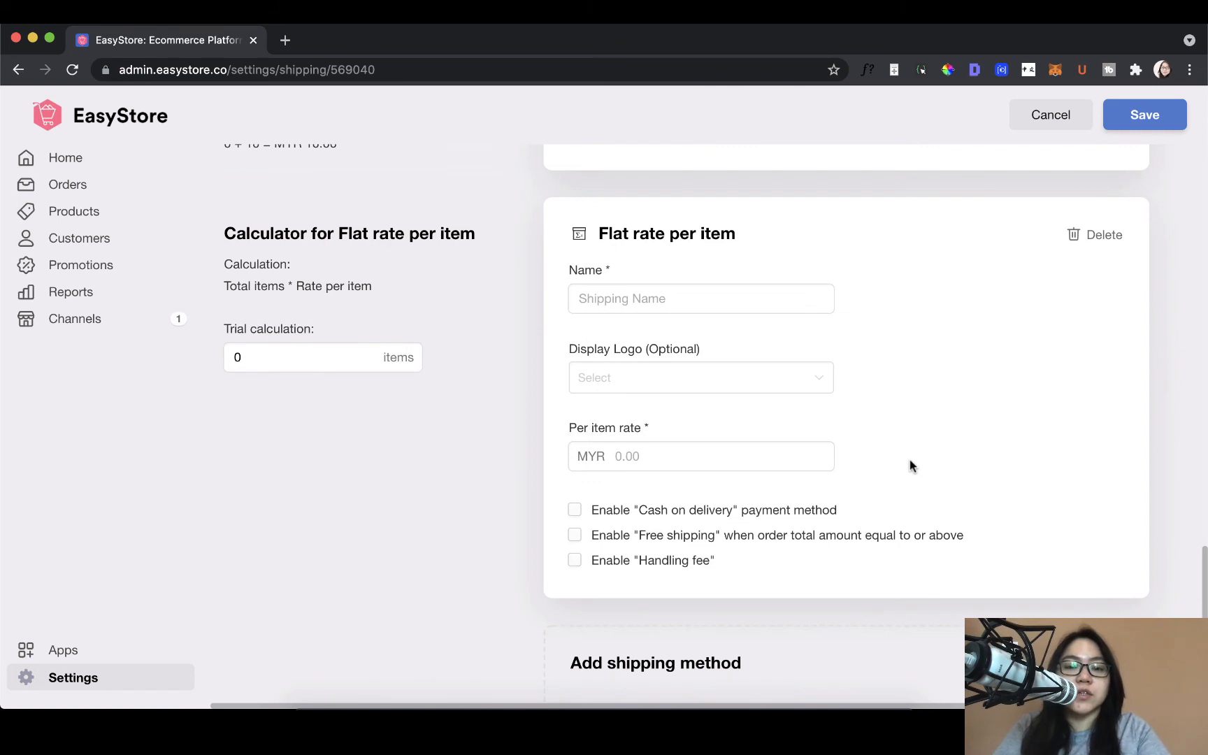
{"action": "scroll", "coordinate": [822, 402], "scroll_direction": "down", "scroll_amount": 1}
{"action": "left_click", "coordinate": [732, 290]}
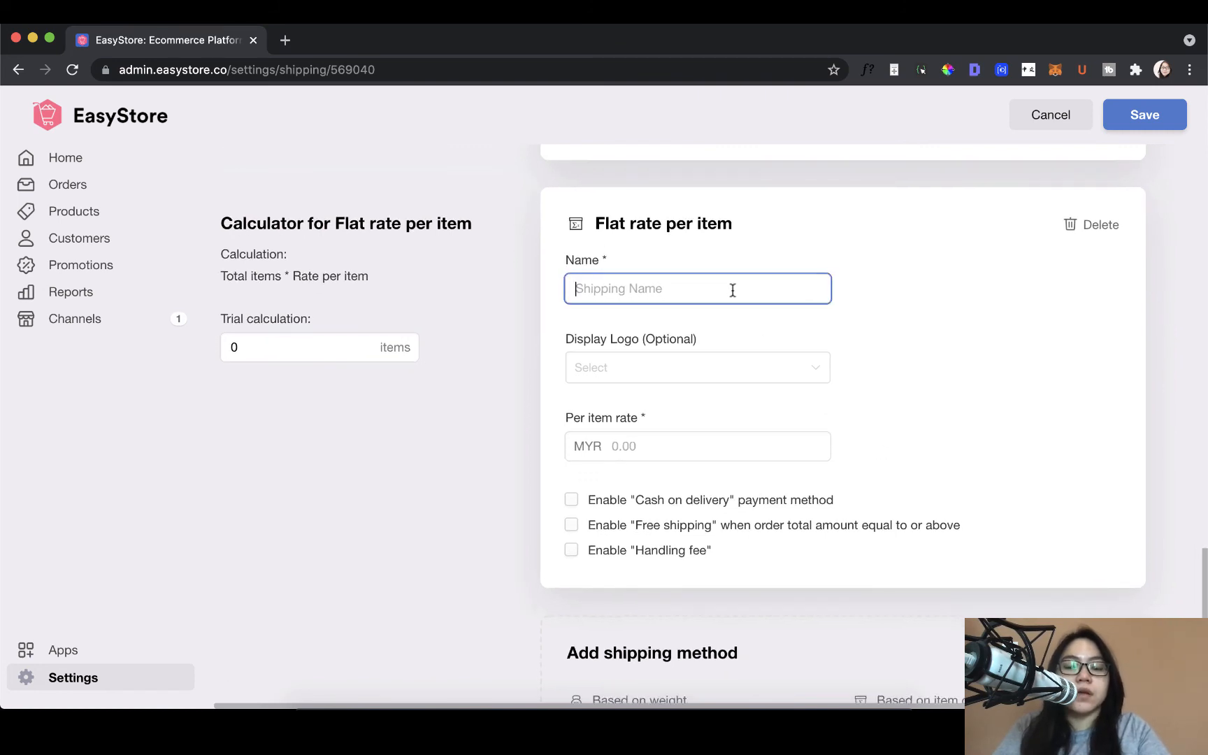
{"action": "scroll", "coordinate": [747, 356], "scroll_direction": "down", "scroll_amount": 1}
{"action": "type", "text": "Fla"}
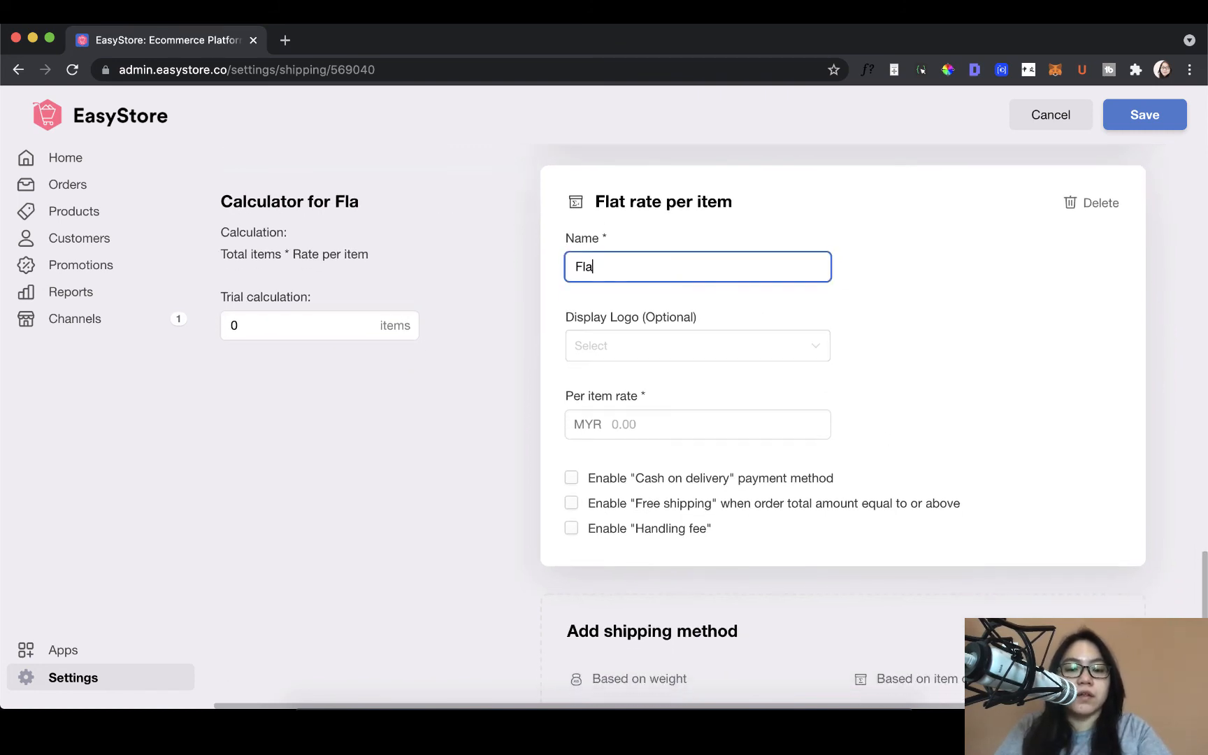
{"action": "type", "text": "t rate per ite"}
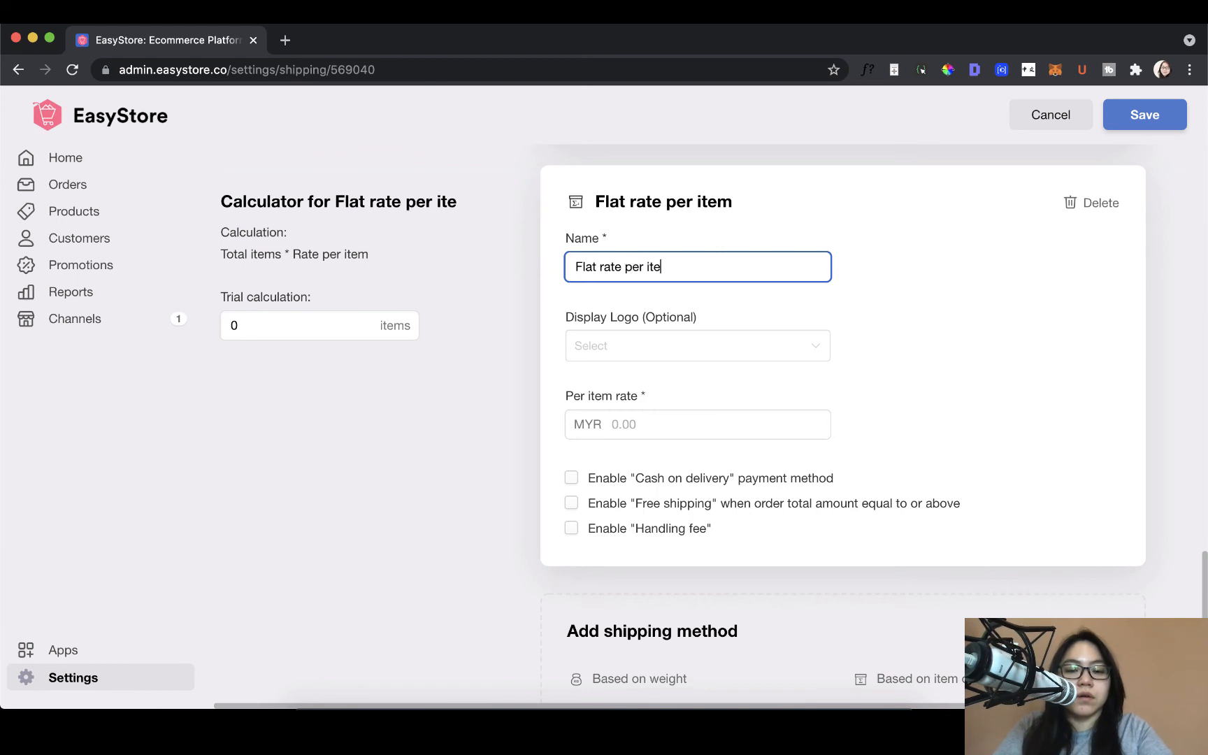
{"action": "type", "text": "m"}
{"action": "left_click", "coordinate": [701, 427]}
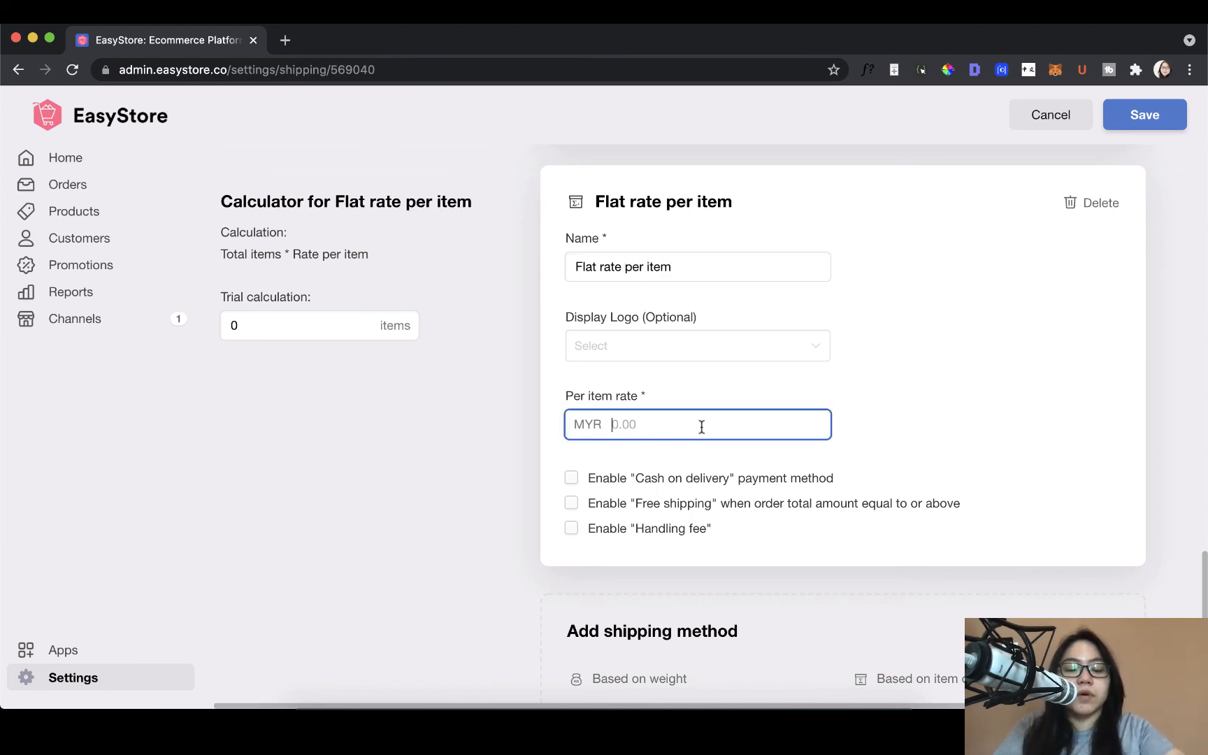
{"action": "type", "text": "5"}
Step: Run a trial calculation of the Flat rate per item charge for 10 items
{"action": "left_click", "coordinate": [315, 331]}
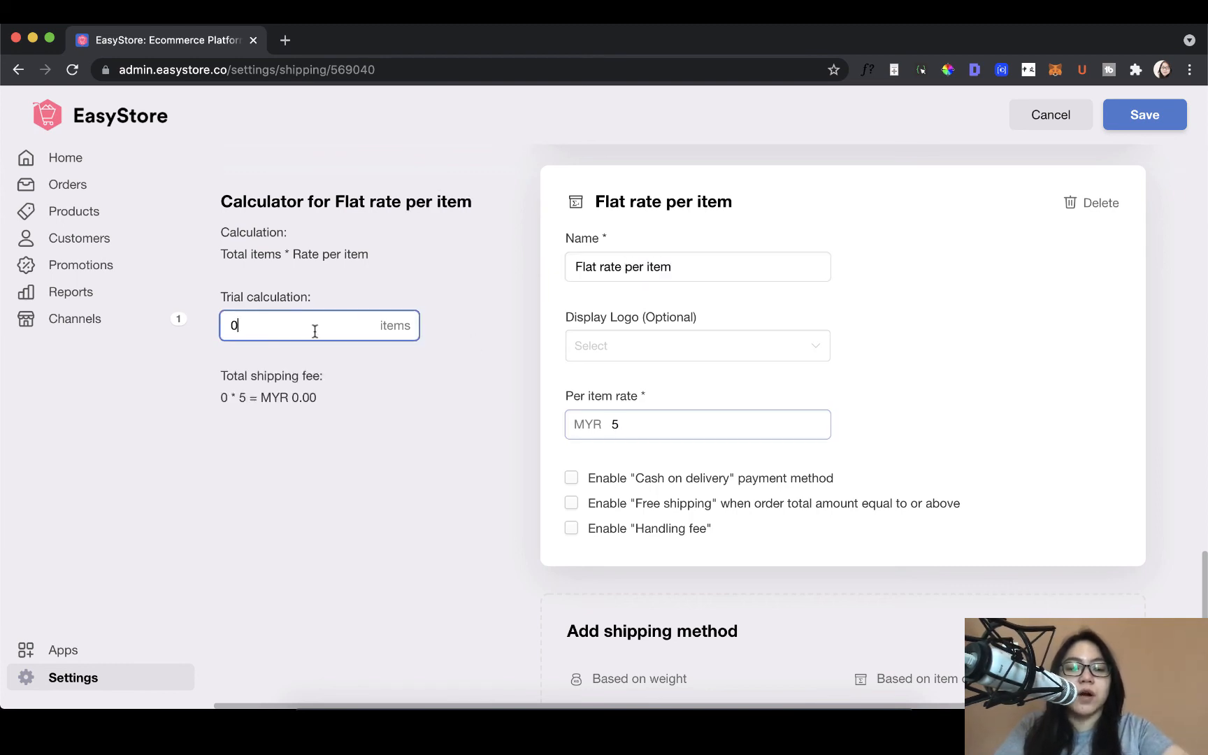
{"action": "key", "text": "BackSpace"}
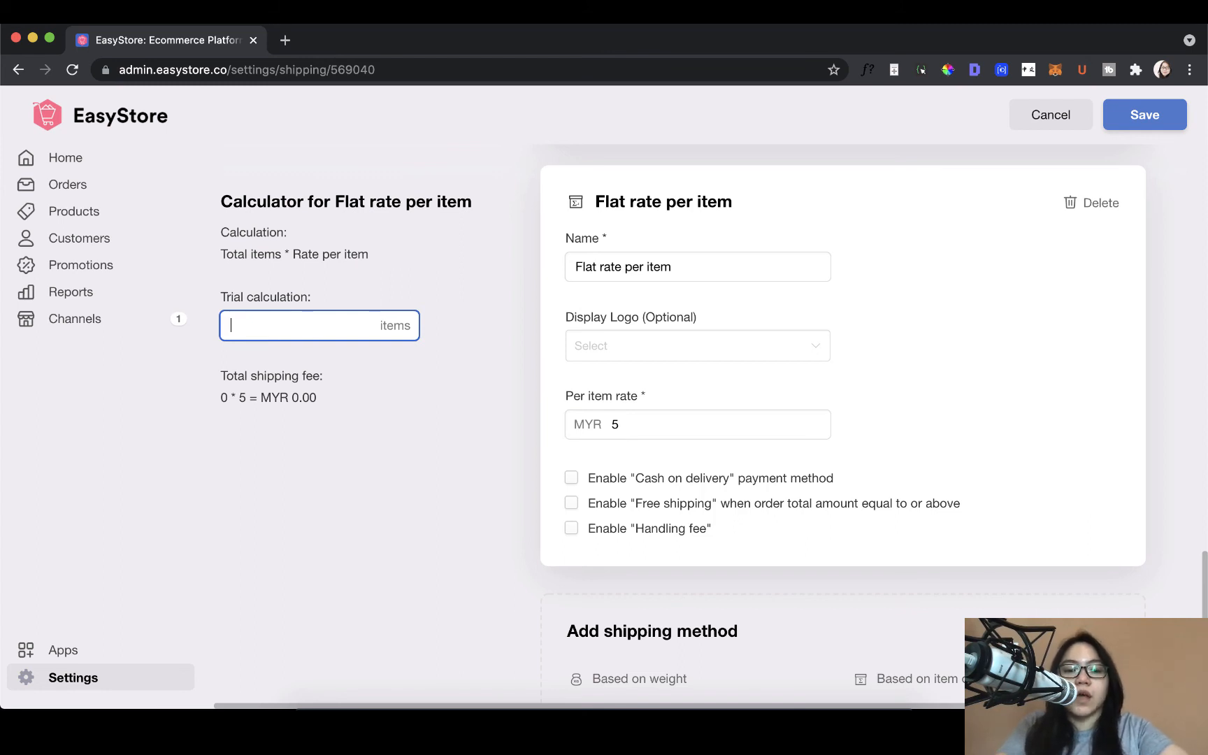
{"action": "type", "text": "10"}
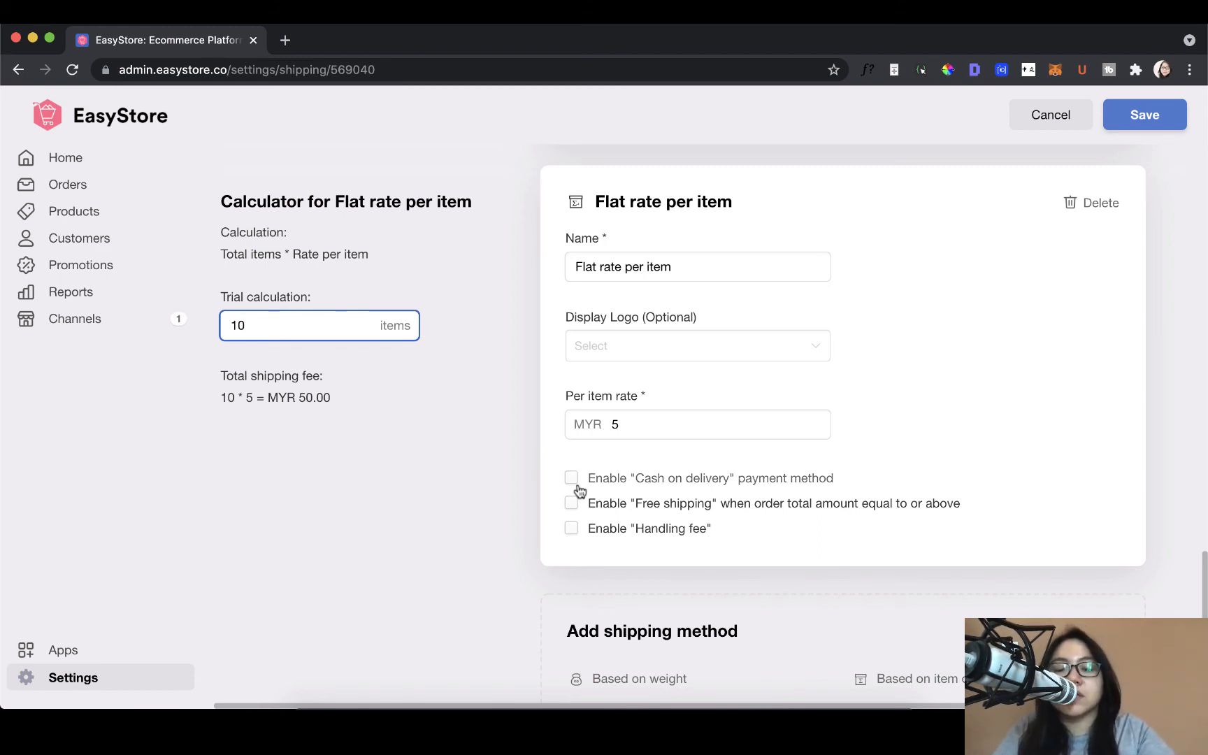
Step: Delete the Shipping by Item, Flat rate and Flat rate per item methods, keeping only the weight-based Standard Shipping
{"action": "scroll", "coordinate": [578, 489], "scroll_direction": "down", "scroll_amount": 1}
{"action": "scroll", "coordinate": [578, 489], "scroll_direction": "up", "scroll_amount": 5}
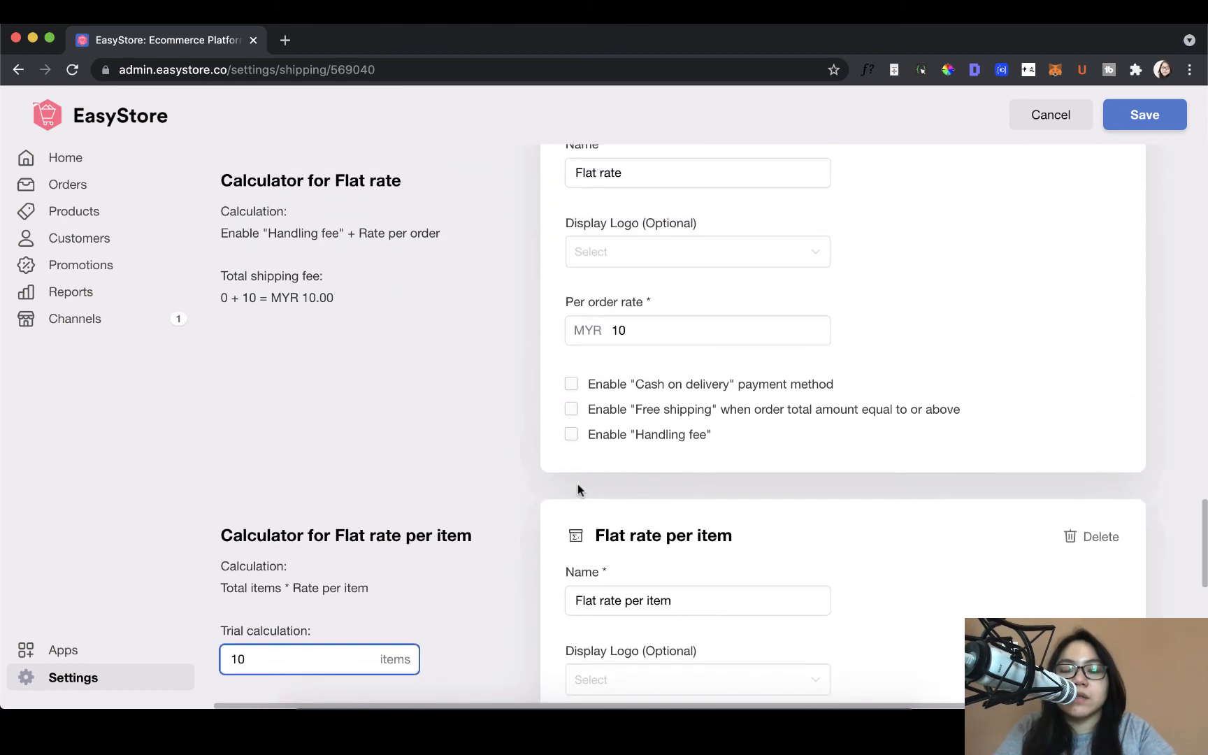
{"action": "scroll", "coordinate": [578, 485], "scroll_direction": "up", "scroll_amount": 8}
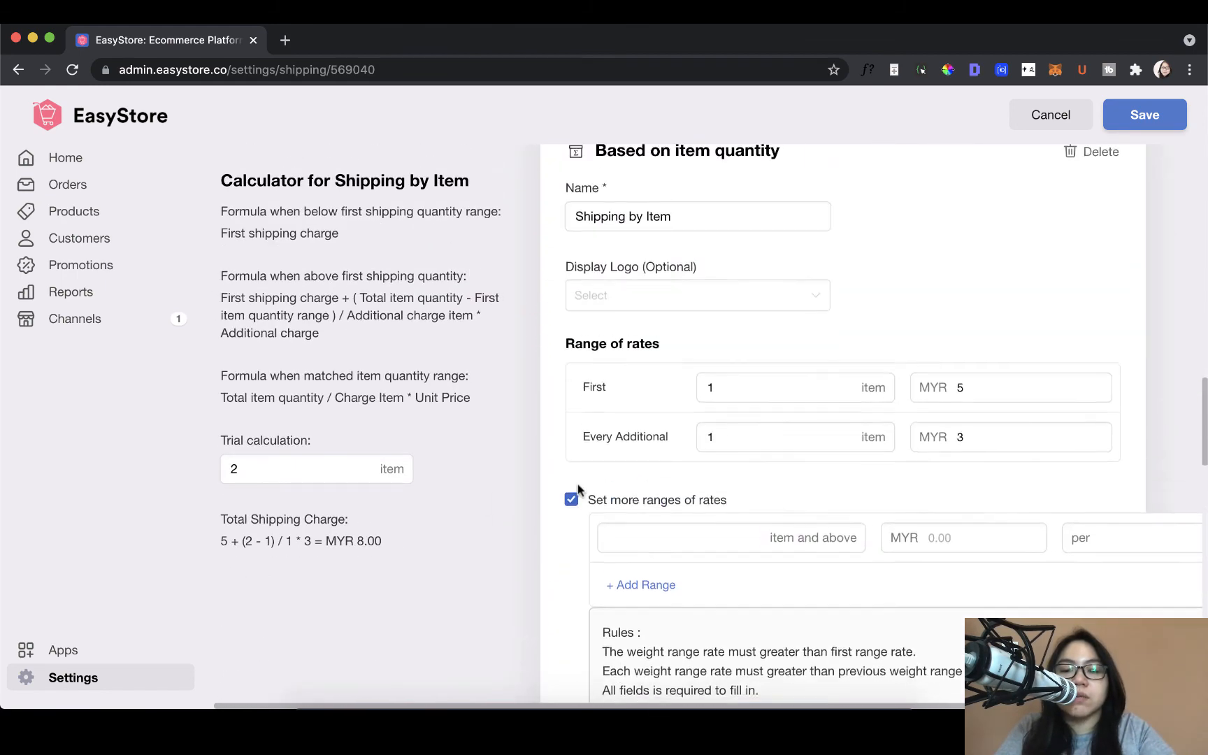
{"action": "scroll", "coordinate": [577, 485], "scroll_direction": "up", "scroll_amount": 2}
{"action": "scroll", "coordinate": [576, 489], "scroll_direction": "up", "scroll_amount": 2}
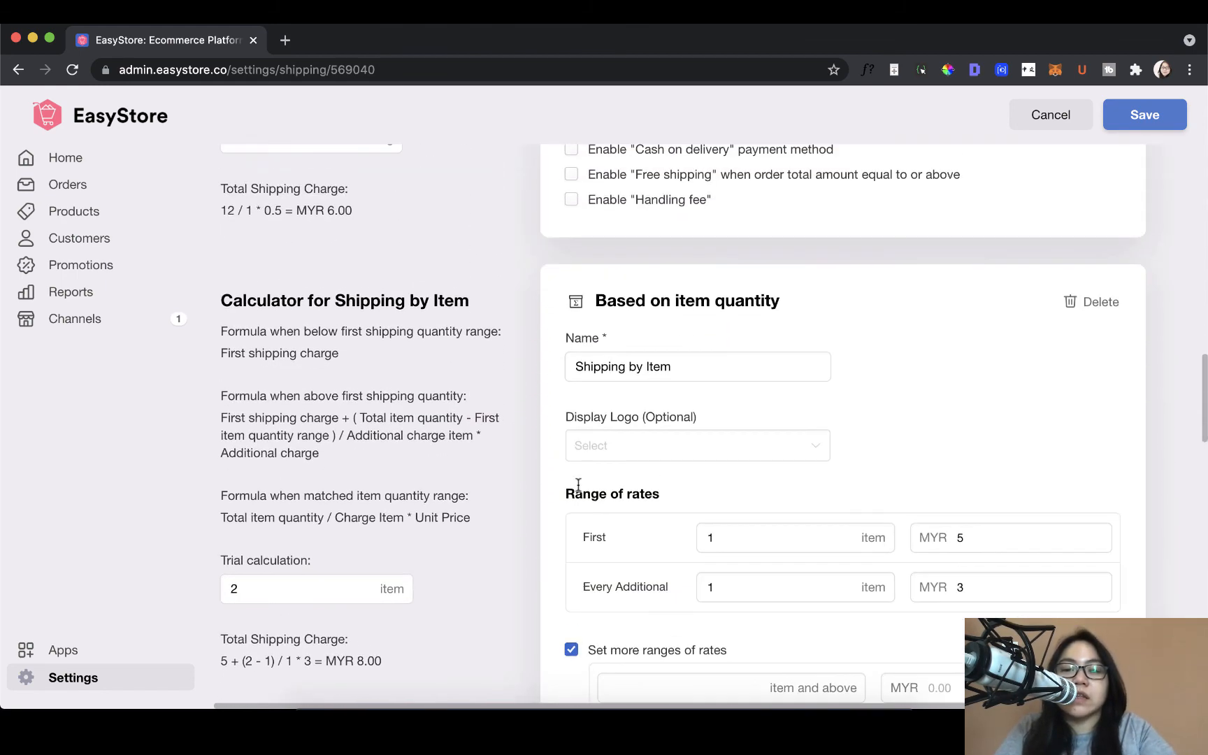
{"action": "scroll", "coordinate": [578, 486], "scroll_direction": "down", "scroll_amount": 1}
{"action": "scroll", "coordinate": [915, 332], "scroll_direction": "down", "scroll_amount": 5}
{"action": "scroll", "coordinate": [915, 333], "scroll_direction": "up", "scroll_amount": 5}
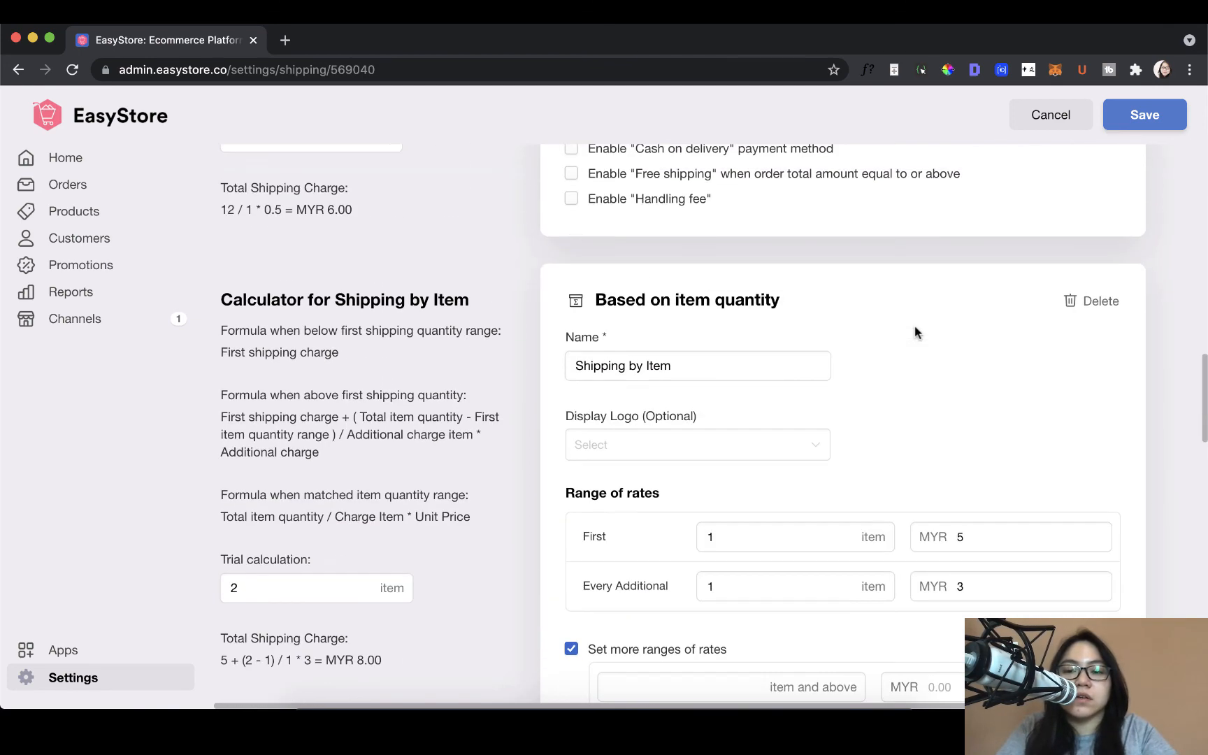
{"action": "left_click", "coordinate": [1067, 301]}
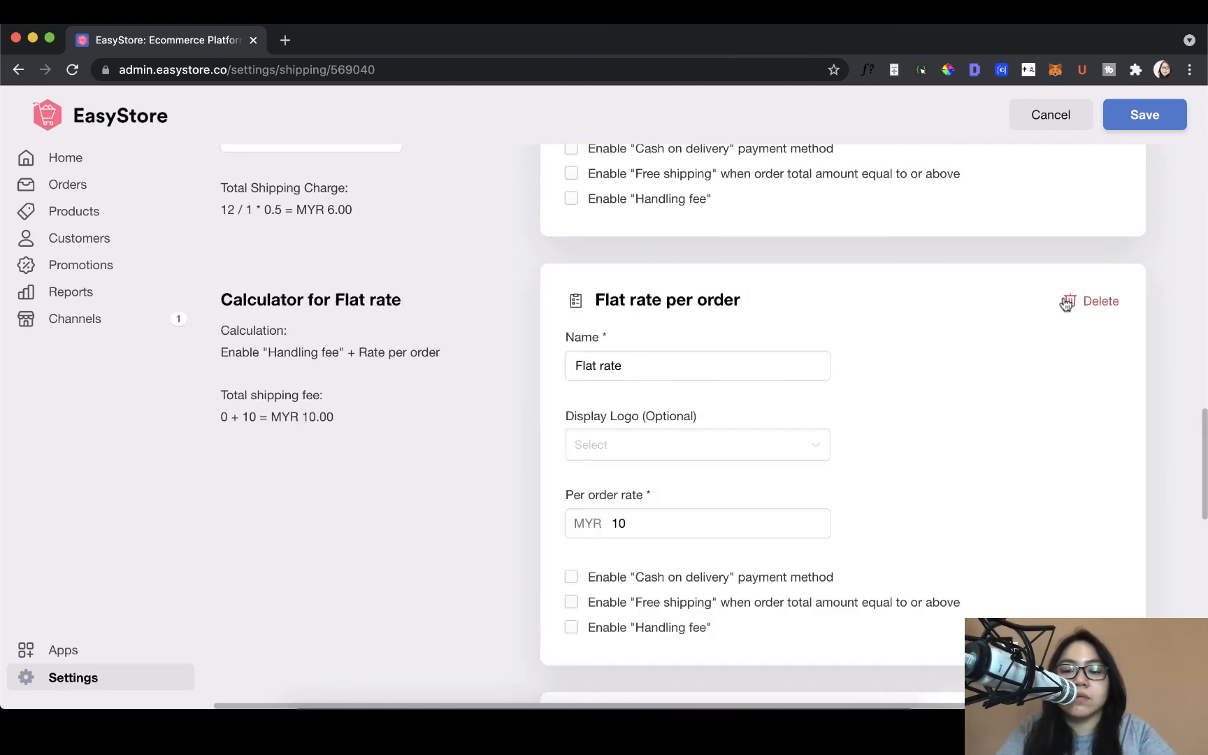
{"action": "left_click", "coordinate": [1068, 301]}
{"action": "left_click", "coordinate": [1069, 301]}
Step: Save the shipping settings for the Peninsular Malaysia zone
{"action": "scroll", "coordinate": [1071, 307], "scroll_direction": "up", "scroll_amount": 6}
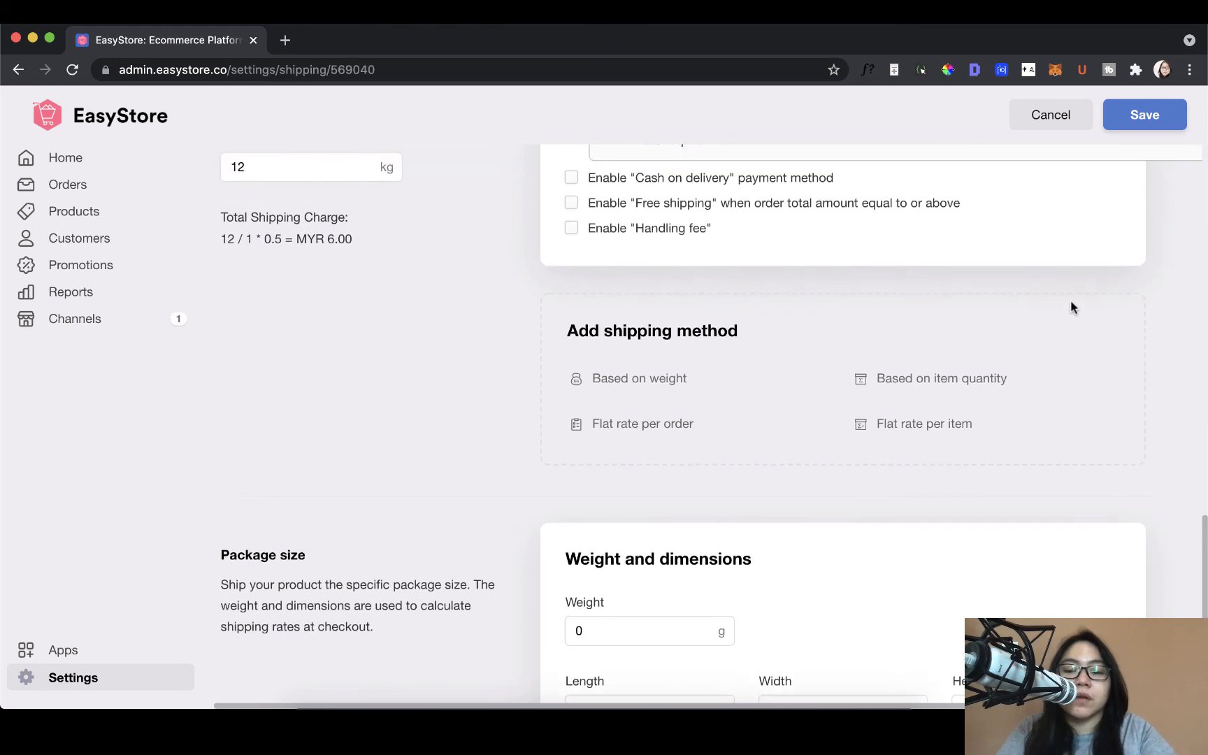
{"action": "scroll", "coordinate": [1072, 308], "scroll_direction": "up", "scroll_amount": 1}
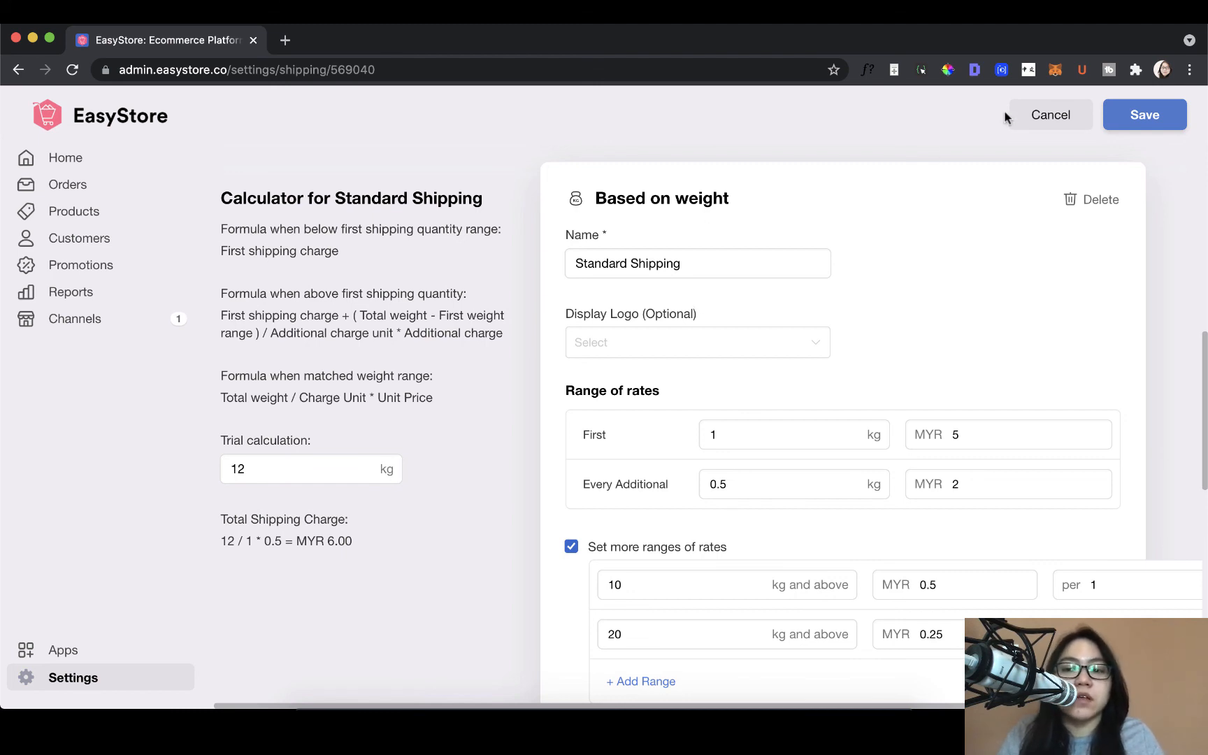
{"action": "left_click", "coordinate": [1108, 116]}
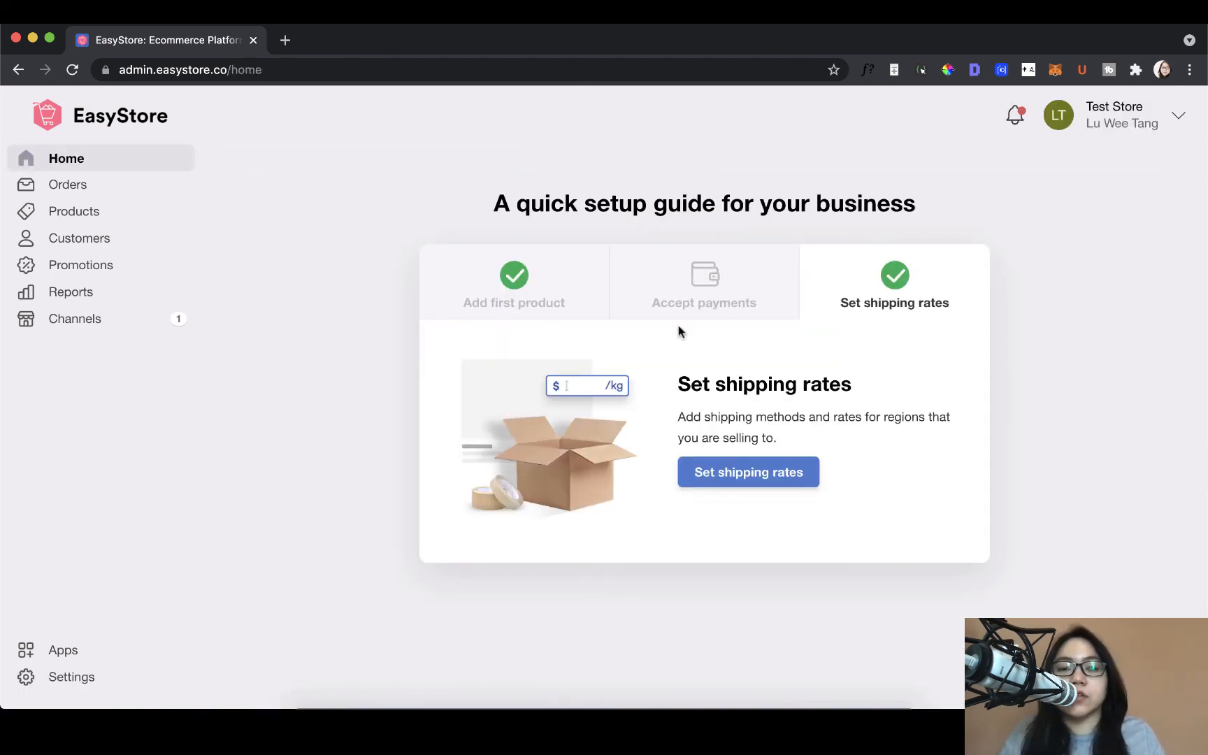